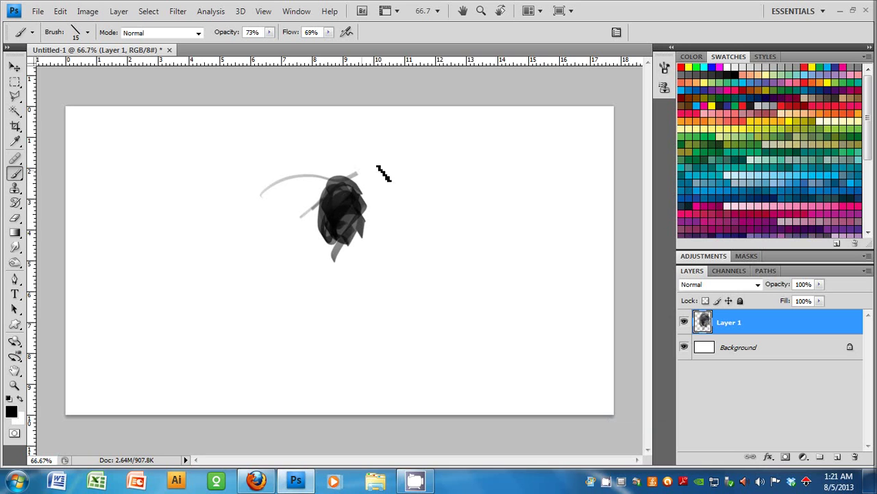
- Undo the last stroke, then block in both upper arms and the long right forearm in black with a size 40 brush
{"action": "key", "text": "ctrl+z"}
{"action": "left_click_drag", "start_coordinate": [322, 184], "coordinate": [239, 194]}
{"action": "key", "text": "bracketright"}
{"action": "key", "text": "bracketright"}
{"action": "key", "text": "bracketright"}
{"action": "mouse_move", "coordinate": [323, 199]}
{"action": "left_mouse_down"}
{"action": "mouse_move", "coordinate": [274, 213]}
{"action": "mouse_move", "coordinate": [266, 195]}
{"action": "mouse_move", "coordinate": [306, 194]}
{"action": "mouse_move", "coordinate": [249, 192]}
{"action": "mouse_move", "coordinate": [240, 209]}
{"action": "mouse_move", "coordinate": [308, 213]}
{"action": "mouse_move", "coordinate": [312, 203]}
{"action": "mouse_move", "coordinate": [294, 212]}
{"action": "mouse_move", "coordinate": [316, 194]}
{"action": "mouse_move", "coordinate": [302, 214]}
{"action": "mouse_move", "coordinate": [325, 200]}
{"action": "mouse_move", "coordinate": [325, 230]}
{"action": "mouse_move", "coordinate": [383, 196]}
{"action": "mouse_move", "coordinate": [370, 194]}
{"action": "mouse_move", "coordinate": [386, 210]}
{"action": "mouse_move", "coordinate": [370, 204]}
{"action": "mouse_move", "coordinate": [394, 194]}
{"action": "mouse_move", "coordinate": [415, 160]}
{"action": "mouse_move", "coordinate": [431, 164]}
{"action": "mouse_move", "coordinate": [421, 176]}
{"action": "mouse_move", "coordinate": [451, 153]}
{"action": "mouse_move", "coordinate": [463, 165]}
{"action": "mouse_move", "coordinate": [446, 153]}
{"action": "mouse_move", "coordinate": [410, 193]}
{"action": "mouse_move", "coordinate": [447, 167]}
{"action": "mouse_move", "coordinate": [474, 167]}
{"action": "mouse_move", "coordinate": [450, 149]}
{"action": "mouse_move", "coordinate": [479, 155]}
{"action": "left_mouse_up"}
{"action": "mouse_move", "coordinate": [550, 229]}
{"action": "left_mouse_down"}
{"action": "mouse_move", "coordinate": [523, 217]}
{"action": "mouse_move", "coordinate": [467, 167]}
{"action": "mouse_move", "coordinate": [489, 169]}
{"action": "mouse_move", "coordinate": [461, 158]}
{"action": "mouse_move", "coordinate": [502, 213]}
{"action": "left_mouse_up"}
{"action": "mouse_move", "coordinate": [483, 175]}
{"action": "left_mouse_down"}
{"action": "mouse_move", "coordinate": [508, 191]}
{"action": "mouse_move", "coordinate": [508, 221]}
{"action": "mouse_move", "coordinate": [536, 212]}
{"action": "mouse_move", "coordinate": [539, 220]}
{"action": "mouse_move", "coordinate": [506, 175]}
{"action": "mouse_move", "coordinate": [525, 223]}
{"action": "left_mouse_up"}
- Paint the left forearm and the right hand in black, and add loose dark chunks beside the torso
{"action": "left_click_drag", "start_coordinate": [218, 231], "coordinate": [223, 213]}
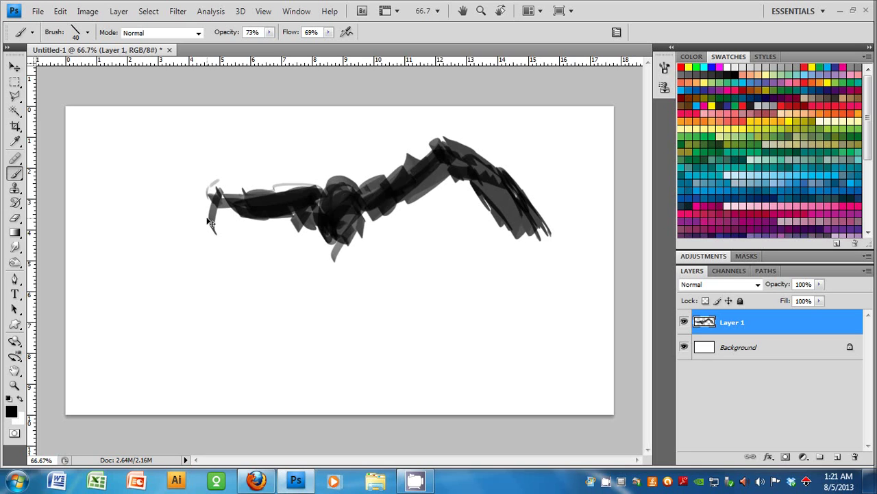
{"action": "mouse_move", "coordinate": [238, 215]}
{"action": "left_mouse_down"}
{"action": "mouse_move", "coordinate": [251, 238]}
{"action": "mouse_move", "coordinate": [273, 220]}
{"action": "mouse_move", "coordinate": [247, 226]}
{"action": "left_mouse_up"}
{"action": "left_click_drag", "start_coordinate": [543, 233], "coordinate": [526, 251]}
{"action": "mouse_move", "coordinate": [423, 209]}
{"action": "left_mouse_down"}
{"action": "mouse_move", "coordinate": [414, 212]}
{"action": "mouse_move", "coordinate": [419, 220]}
{"action": "left_mouse_up"}
{"action": "mouse_move", "coordinate": [366, 223]}
{"action": "left_mouse_down"}
{"action": "mouse_move", "coordinate": [360, 250]}
{"action": "mouse_move", "coordinate": [236, 223]}
{"action": "mouse_move", "coordinate": [213, 255]}
{"action": "left_mouse_up"}
{"action": "mouse_move", "coordinate": [522, 240]}
{"action": "left_mouse_down"}
{"action": "mouse_move", "coordinate": [545, 244]}
{"action": "mouse_move", "coordinate": [540, 251]}
{"action": "left_mouse_up"}
- Block in two jointed legs below the torso, each tapering to a pointed foot near the lower edge of the canvas
{"action": "mouse_move", "coordinate": [377, 242]}
{"action": "left_mouse_down"}
{"action": "mouse_move", "coordinate": [418, 235]}
{"action": "mouse_move", "coordinate": [316, 262]}
{"action": "left_mouse_up"}
{"action": "mouse_move", "coordinate": [386, 255]}
{"action": "left_mouse_down"}
{"action": "mouse_move", "coordinate": [351, 285]}
{"action": "mouse_move", "coordinate": [343, 271]}
{"action": "mouse_move", "coordinate": [347, 295]}
{"action": "mouse_move", "coordinate": [391, 256]}
{"action": "mouse_move", "coordinate": [370, 271]}
{"action": "mouse_move", "coordinate": [383, 264]}
{"action": "mouse_move", "coordinate": [394, 278]}
{"action": "mouse_move", "coordinate": [371, 292]}
{"action": "mouse_move", "coordinate": [375, 317]}
{"action": "mouse_move", "coordinate": [394, 282]}
{"action": "mouse_move", "coordinate": [384, 314]}
{"action": "mouse_move", "coordinate": [412, 325]}
{"action": "mouse_move", "coordinate": [390, 329]}
{"action": "mouse_move", "coordinate": [415, 305]}
{"action": "mouse_move", "coordinate": [422, 325]}
{"action": "mouse_move", "coordinate": [419, 309]}
{"action": "mouse_move", "coordinate": [450, 378]}
{"action": "mouse_move", "coordinate": [421, 322]}
{"action": "left_mouse_up"}
{"action": "mouse_move", "coordinate": [322, 285]}
{"action": "left_mouse_down"}
{"action": "mouse_move", "coordinate": [283, 307]}
{"action": "mouse_move", "coordinate": [292, 295]}
{"action": "mouse_move", "coordinate": [303, 308]}
{"action": "mouse_move", "coordinate": [294, 311]}
{"action": "mouse_move", "coordinate": [317, 318]}
{"action": "mouse_move", "coordinate": [288, 384]}
{"action": "left_mouse_up"}
{"action": "mouse_move", "coordinate": [312, 334]}
{"action": "left_mouse_down"}
{"action": "mouse_move", "coordinate": [300, 370]}
{"action": "mouse_move", "coordinate": [281, 333]}
{"action": "mouse_move", "coordinate": [286, 391]}
{"action": "mouse_move", "coordinate": [293, 391]}
{"action": "left_mouse_up"}
{"action": "key", "text": "e"}
{"action": "key", "text": "b"}
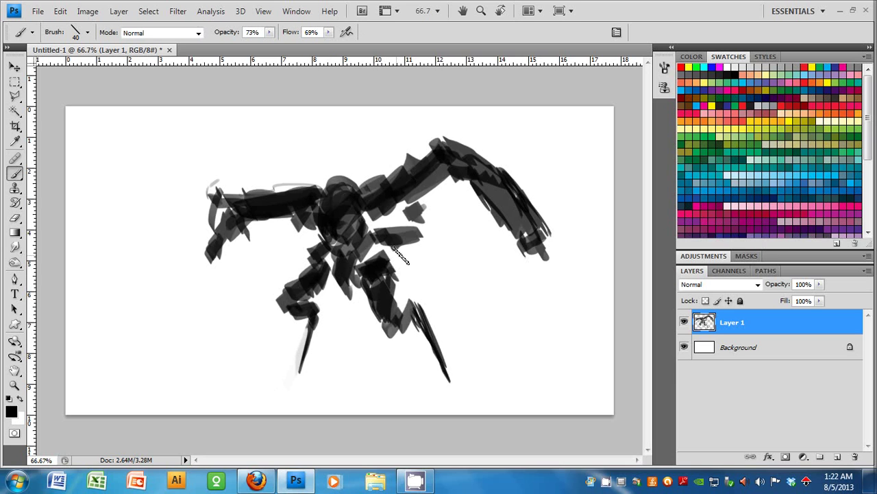
- Reduce the brush size to 15 and paint small side limbs on both sides of the lower torso
{"action": "key", "text": "bracketleft"}
{"action": "key", "text": "bracketleft"}
{"action": "key", "text": "bracketleft"}
{"action": "key", "text": "bracketleft"}
{"action": "key", "text": "bracketleft"}
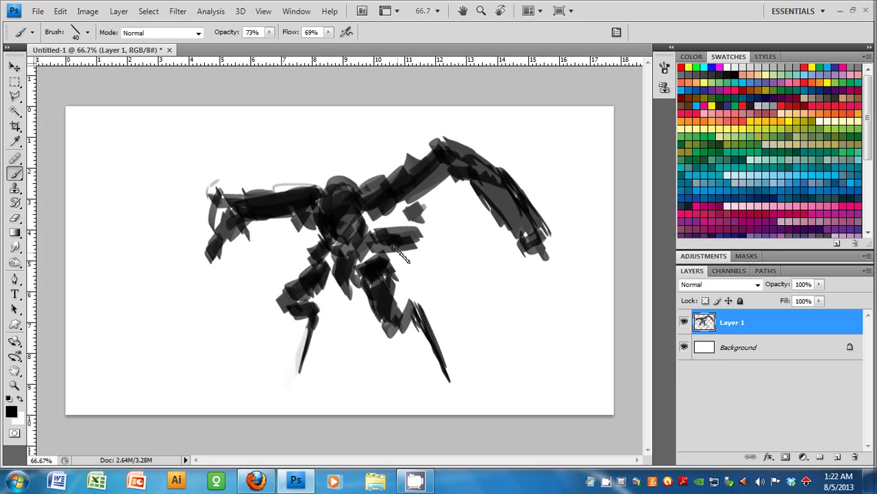
{"action": "mouse_move", "coordinate": [319, 246]}
{"action": "left_mouse_down"}
{"action": "mouse_move", "coordinate": [287, 261]}
{"action": "mouse_move", "coordinate": [312, 261]}
{"action": "left_mouse_up"}
{"action": "mouse_move", "coordinate": [405, 243]}
{"action": "left_mouse_down"}
{"action": "mouse_move", "coordinate": [417, 240]}
{"action": "mouse_move", "coordinate": [374, 244]}
{"action": "mouse_move", "coordinate": [403, 256]}
{"action": "left_mouse_up"}
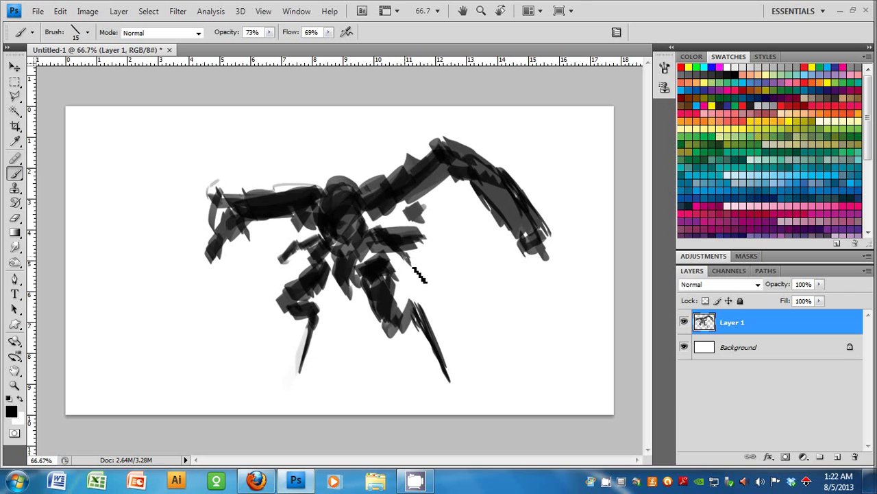
- Paint thin white highlights along the small side limbs on both sides of the torso
{"action": "key", "text": "x"}
{"action": "left_click_drag", "start_coordinate": [375, 231], "coordinate": [423, 279]}
{"action": "left_click_drag", "start_coordinate": [331, 240], "coordinate": [281, 270]}
{"action": "key", "text": "x"}
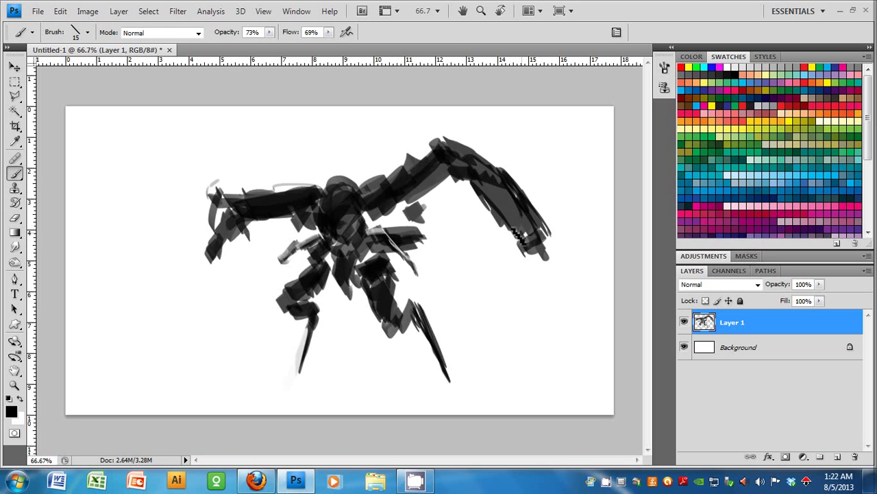
- Darken the right arm, extend the left forearm outward in black, and erase the stray marks above the left elbow
{"action": "mouse_move", "coordinate": [524, 247]}
{"action": "left_mouse_down"}
{"action": "mouse_move", "coordinate": [525, 208]}
{"action": "mouse_move", "coordinate": [510, 192]}
{"action": "mouse_move", "coordinate": [473, 183]}
{"action": "mouse_move", "coordinate": [455, 161]}
{"action": "mouse_move", "coordinate": [400, 199]}
{"action": "mouse_move", "coordinate": [422, 178]}
{"action": "mouse_move", "coordinate": [401, 192]}
{"action": "left_mouse_up"}
{"action": "left_click_drag", "start_coordinate": [246, 206], "coordinate": [184, 271]}
{"action": "key", "text": "e"}
{"action": "mouse_move", "coordinate": [223, 212]}
{"action": "left_mouse_down"}
{"action": "mouse_move", "coordinate": [226, 190]}
{"action": "mouse_move", "coordinate": [201, 218]}
{"action": "mouse_move", "coordinate": [202, 196]}
{"action": "left_mouse_up"}
{"action": "key", "text": "b"}
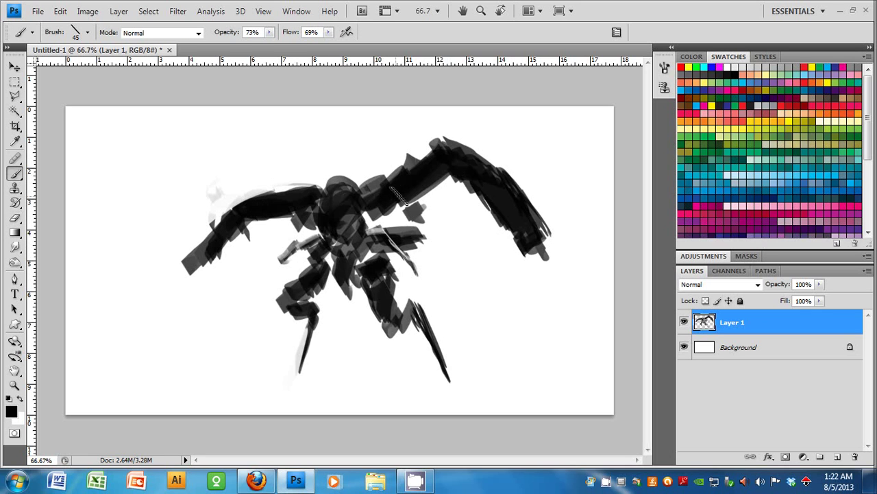
- Paint thin white highlight lines along both upper arms with a size 10 brush
{"action": "key", "text": "x"}
{"action": "key", "text": "bracketleft"}
{"action": "mouse_move", "coordinate": [463, 149]}
{"action": "left_mouse_down"}
{"action": "mouse_move", "coordinate": [449, 168]}
{"action": "mouse_move", "coordinate": [415, 176]}
{"action": "left_mouse_up"}
{"action": "left_click_drag", "start_coordinate": [390, 202], "coordinate": [462, 152]}
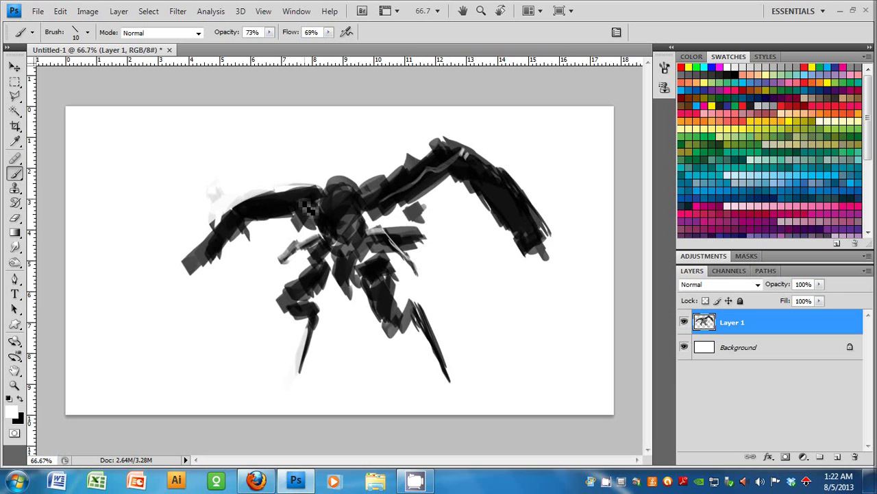
{"action": "left_click_drag", "start_coordinate": [237, 219], "coordinate": [304, 207]}
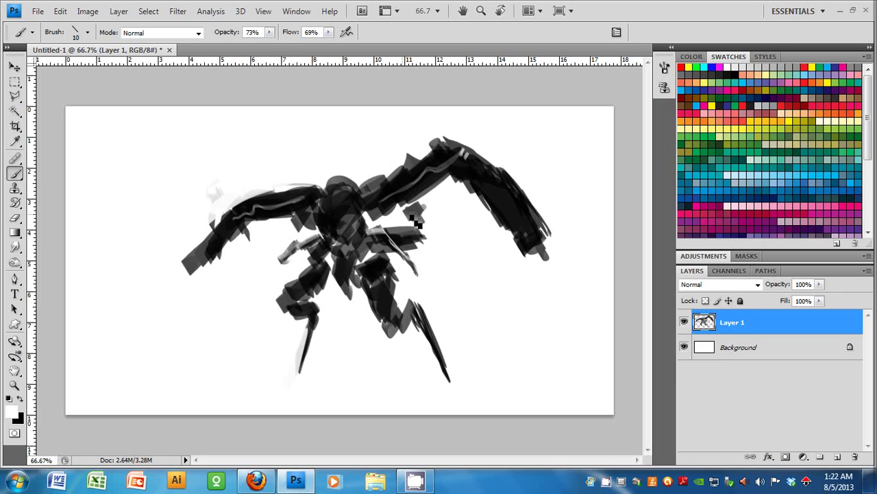
- Paint black claws on both hands and a thin upright spike on each side of the head
{"action": "key", "text": "x"}
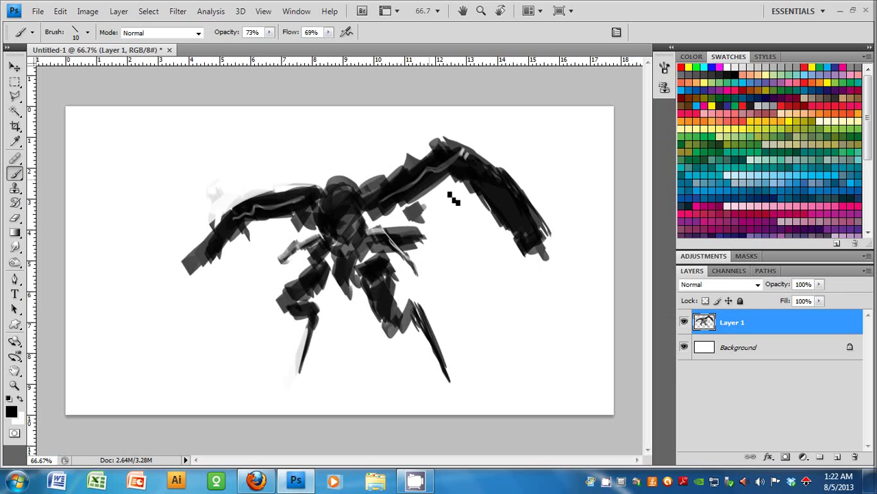
{"action": "mouse_move", "coordinate": [531, 269]}
{"action": "left_mouse_down"}
{"action": "mouse_move", "coordinate": [543, 247]}
{"action": "mouse_move", "coordinate": [554, 274]}
{"action": "mouse_move", "coordinate": [552, 241]}
{"action": "mouse_move", "coordinate": [555, 277]}
{"action": "left_mouse_up"}
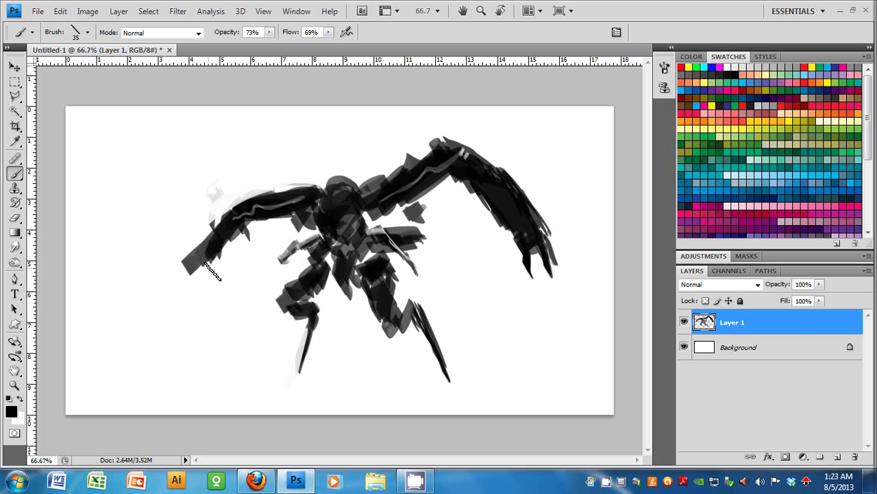
{"action": "mouse_move", "coordinate": [194, 270]}
{"action": "left_mouse_down"}
{"action": "mouse_move", "coordinate": [180, 261]}
{"action": "mouse_move", "coordinate": [163, 286]}
{"action": "mouse_move", "coordinate": [172, 264]}
{"action": "mouse_move", "coordinate": [191, 271]}
{"action": "left_mouse_up"}
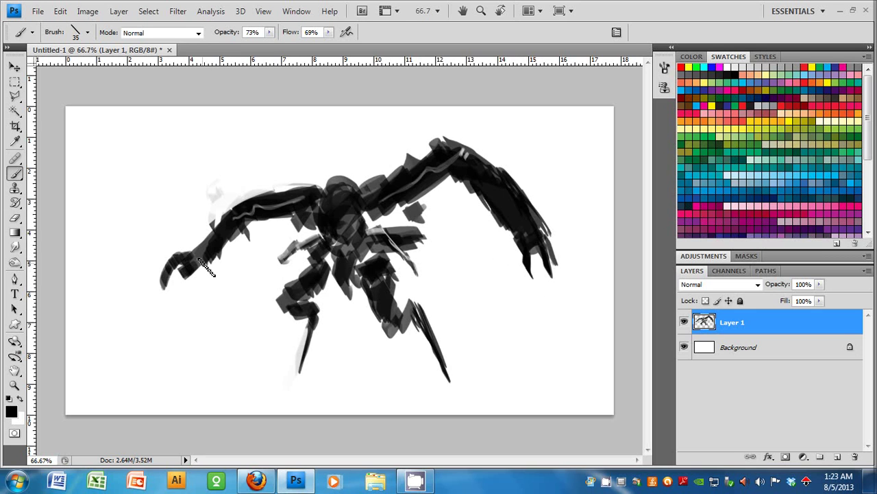
{"action": "mouse_move", "coordinate": [332, 194]}
{"action": "left_mouse_down"}
{"action": "mouse_move", "coordinate": [389, 185]}
{"action": "mouse_move", "coordinate": [329, 200]}
{"action": "mouse_move", "coordinate": [376, 179]}
{"action": "mouse_move", "coordinate": [368, 177]}
{"action": "mouse_move", "coordinate": [382, 182]}
{"action": "mouse_move", "coordinate": [327, 185]}
{"action": "mouse_move", "coordinate": [375, 147]}
{"action": "left_mouse_up"}
{"action": "left_click_drag", "start_coordinate": [315, 189], "coordinate": [307, 158]}
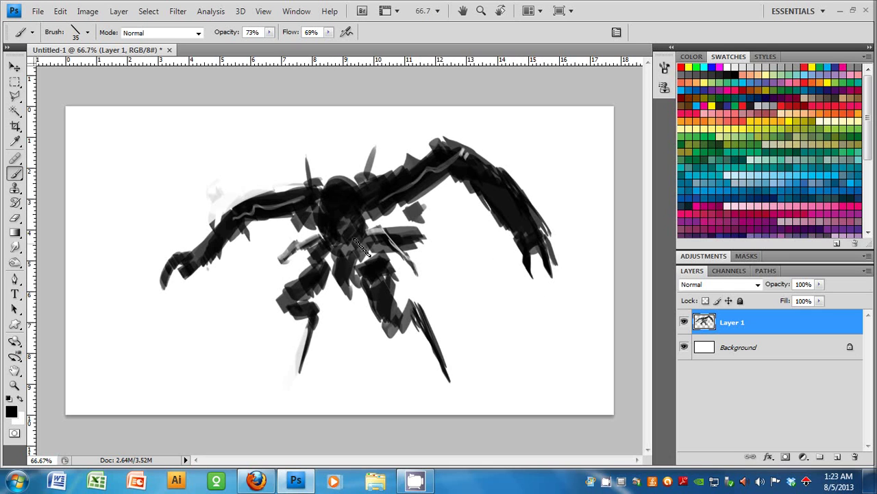
- Paint two red eyes on the head, and fill the gaps in the face with black
{"action": "left_click", "coordinate": [683, 68]}
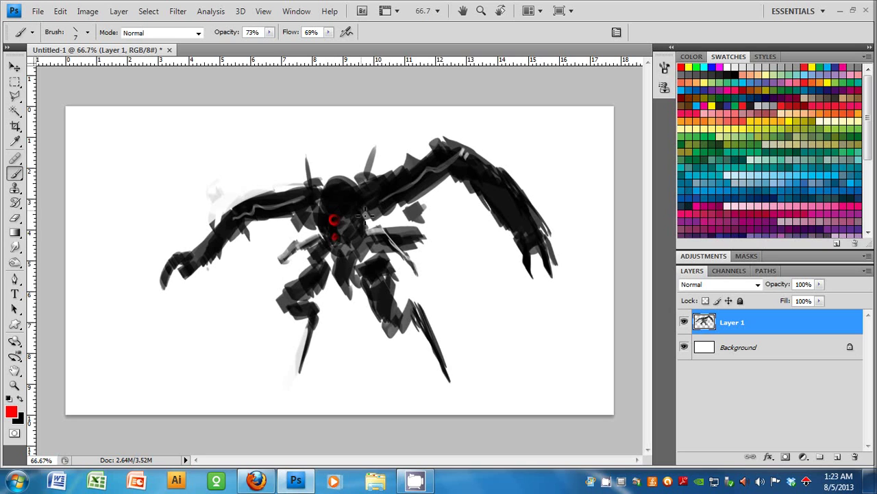
{"action": "key", "text": "d"}
{"action": "key", "text": "bracketleft"}
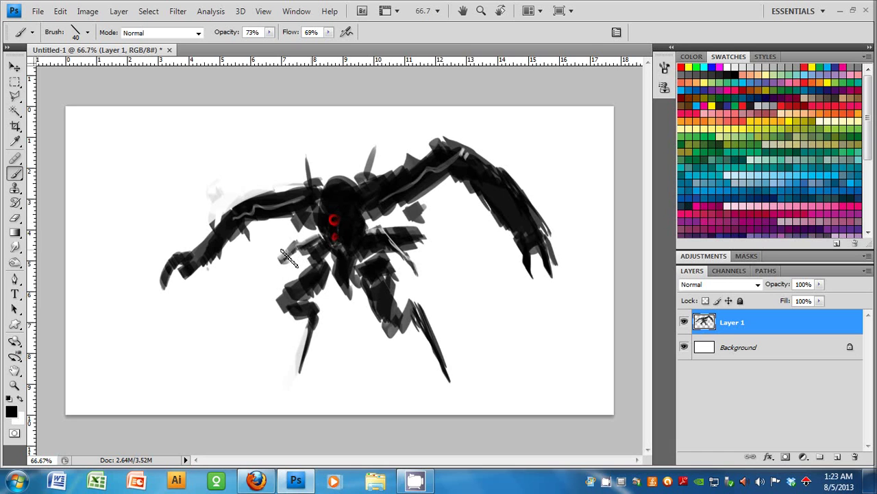
- Paint pale bands across the right thigh, and tone down the left arm's highlight with black strokes
{"action": "key", "text": "x"}
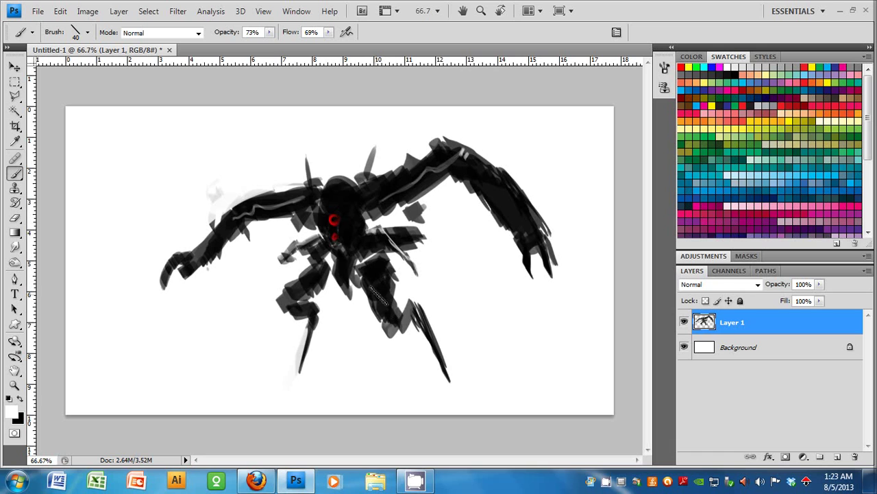
{"action": "left_click_drag", "start_coordinate": [400, 302], "coordinate": [388, 306]}
{"action": "left_click_drag", "start_coordinate": [358, 225], "coordinate": [350, 264]}
{"action": "key", "text": "ctrl+z"}
{"action": "key", "text": "x"}
{"action": "mouse_move", "coordinate": [291, 202]}
{"action": "left_mouse_down"}
{"action": "mouse_move", "coordinate": [237, 223]}
{"action": "mouse_move", "coordinate": [196, 269]}
{"action": "left_mouse_up"}
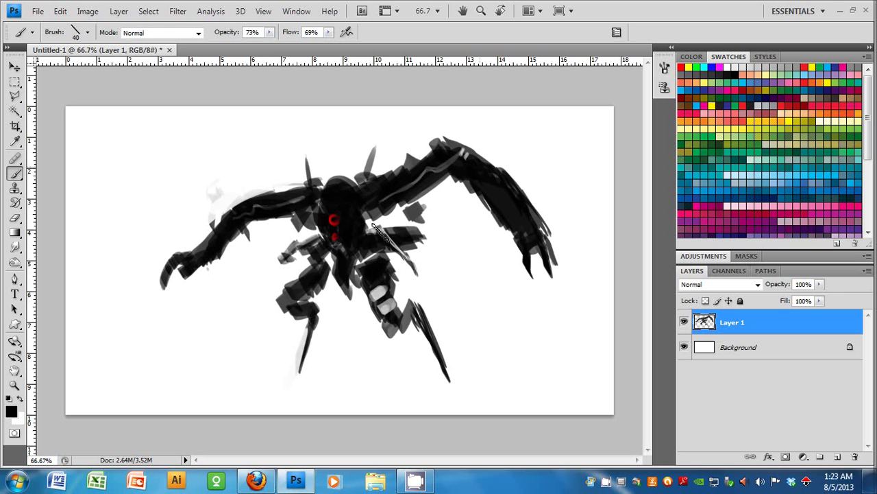
{"action": "mouse_move", "coordinate": [191, 271]}
{"action": "left_mouse_down"}
{"action": "mouse_move", "coordinate": [172, 284]}
{"action": "mouse_move", "coordinate": [174, 294]}
{"action": "mouse_move", "coordinate": [171, 270]}
{"action": "mouse_move", "coordinate": [184, 278]}
{"action": "mouse_move", "coordinate": [229, 200]}
{"action": "left_mouse_up"}
{"action": "left_click", "coordinate": [113, 353], "text": "shift"}
{"action": "key", "text": "ctrl+alt+z"}
{"action": "key", "text": "ctrl+alt+z"}
{"action": "key", "text": "ctrl+alt+z"}
- Thicken the left elbow and extend the left arm into a long spear-like limb reaching the ground at the lower-left corner of the canvas
{"action": "left_click_drag", "start_coordinate": [202, 244], "coordinate": [230, 200]}
{"action": "mouse_move", "coordinate": [179, 276]}
{"action": "left_mouse_down"}
{"action": "mouse_move", "coordinate": [159, 286]}
{"action": "mouse_move", "coordinate": [173, 288]}
{"action": "mouse_move", "coordinate": [122, 374]}
{"action": "left_mouse_up"}
{"action": "left_click_drag", "start_coordinate": [161, 306], "coordinate": [109, 398]}
- Scatter dark debris strokes and small flecks on the ground around the tip of the long left limb
{"action": "left_click", "coordinate": [97, 377]}
{"action": "left_click", "coordinate": [100, 367]}
{"action": "left_click", "coordinate": [102, 337]}
{"action": "left_click", "coordinate": [133, 387]}
{"action": "key", "text": "x"}
{"action": "mouse_move", "coordinate": [120, 399]}
{"action": "left_mouse_down"}
{"action": "mouse_move", "coordinate": [115, 383]}
{"action": "mouse_move", "coordinate": [125, 393]}
{"action": "left_mouse_up"}
{"action": "key", "text": "x"}
{"action": "left_click_drag", "start_coordinate": [146, 360], "coordinate": [159, 351]}
{"action": "left_click", "coordinate": [157, 390]}
{"action": "left_click", "coordinate": [182, 378]}
{"action": "left_click", "coordinate": [213, 364]}
{"action": "mouse_move", "coordinate": [147, 386]}
{"action": "left_mouse_down"}
{"action": "mouse_move", "coordinate": [155, 393]}
{"action": "mouse_move", "coordinate": [177, 375]}
{"action": "mouse_move", "coordinate": [199, 381]}
{"action": "left_mouse_up"}
{"action": "left_click", "coordinate": [208, 385]}
{"action": "left_click", "coordinate": [237, 381]}
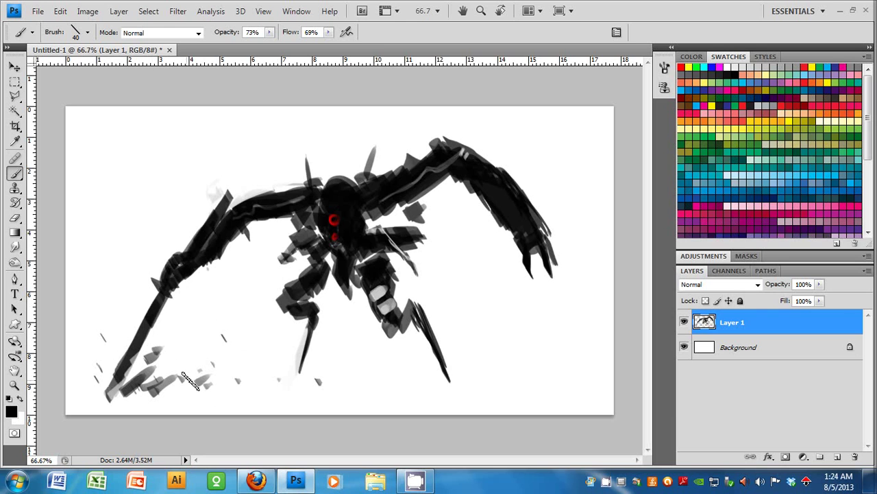
- Draw a thin horizontal ground line below the creature with a size 9 brush, and add fine light highlights to the face
{"action": "key", "text": "bracketleft"}
{"action": "key", "text": "bracketleft"}
{"action": "left_click_drag", "start_coordinate": [128, 401], "coordinate": [600, 396]}
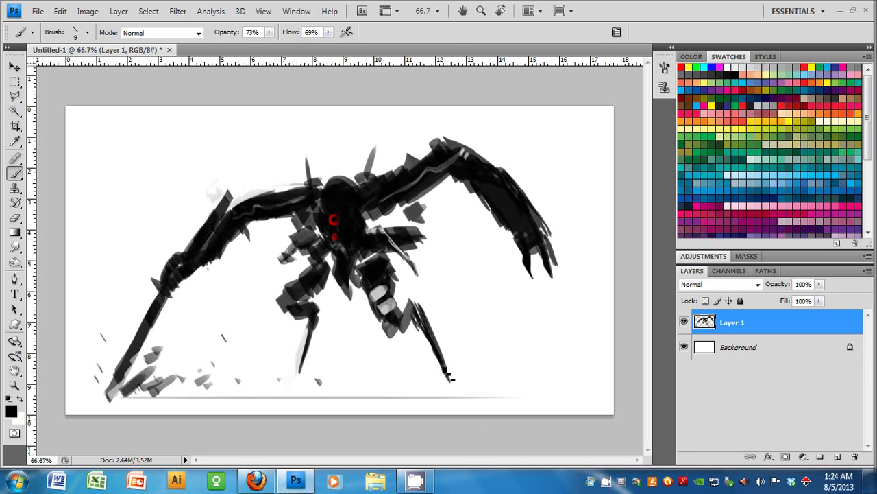
{"action": "key", "text": "x"}
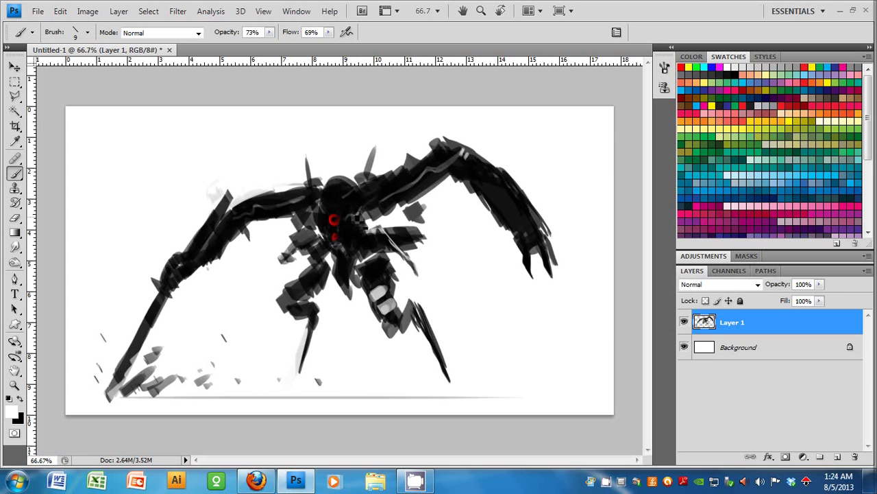
- Examine the creature's overall silhouette and the close-up detail of its head and torso
{"action": "key", "text": "z"}
{"action": "left_click", "coordinate": [376, 274], "text": "alt"}
{"action": "left_click", "coordinate": [376, 273], "text": "alt"}
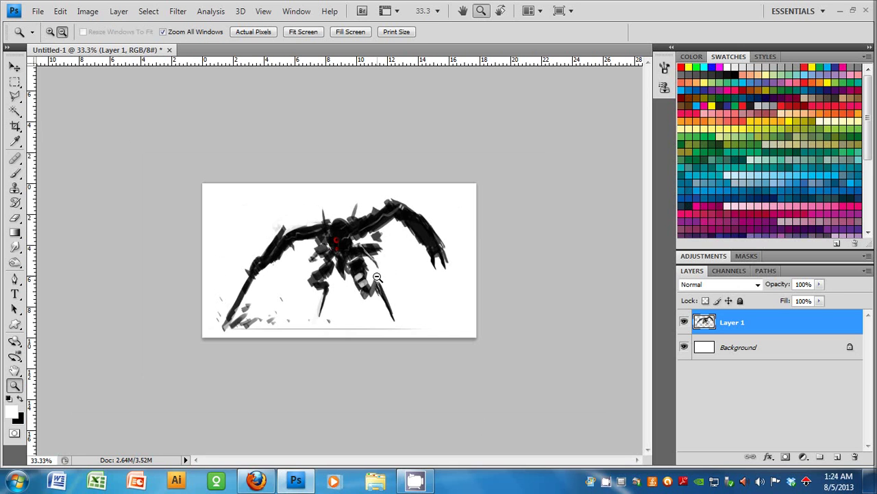
{"action": "left_click", "coordinate": [369, 298]}
{"action": "left_click", "coordinate": [357, 255]}
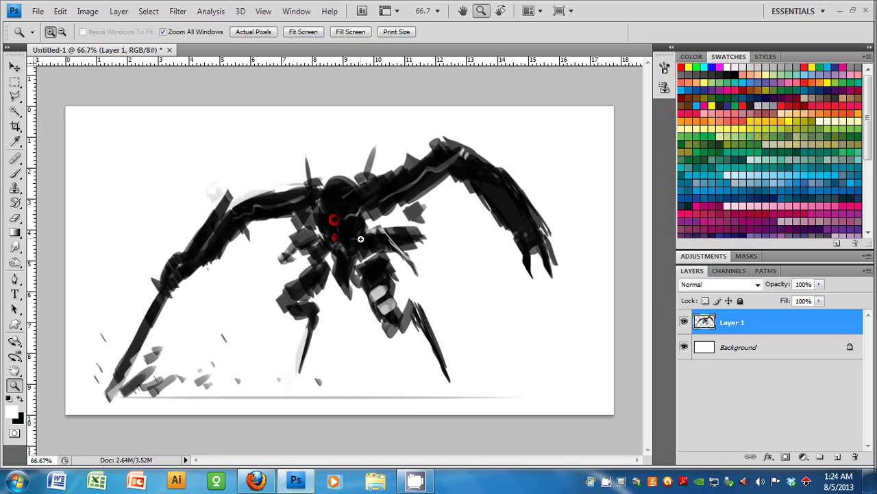
{"action": "left_click", "coordinate": [358, 236]}
{"action": "key", "text": "b"}
{"action": "key", "text": "x"}
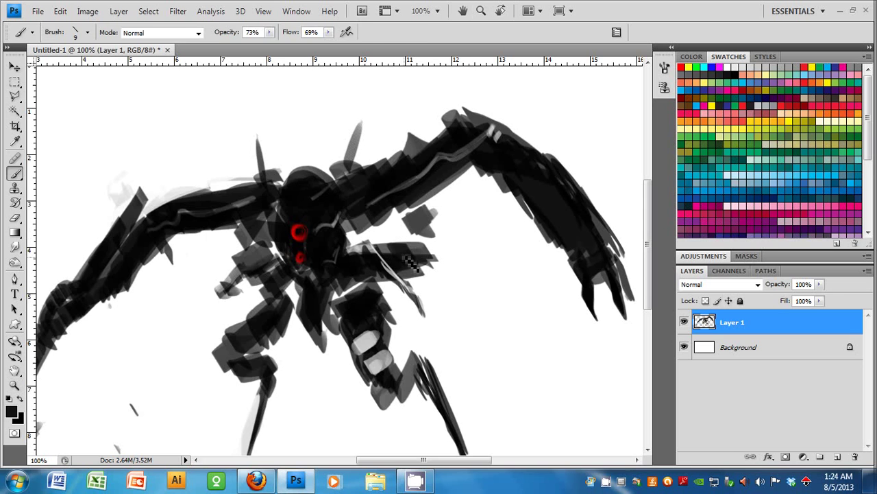
{"action": "key", "text": "z"}
{"action": "left_click", "coordinate": [404, 274], "text": "alt"}
{"action": "left_click", "coordinate": [404, 276], "text": "alt"}
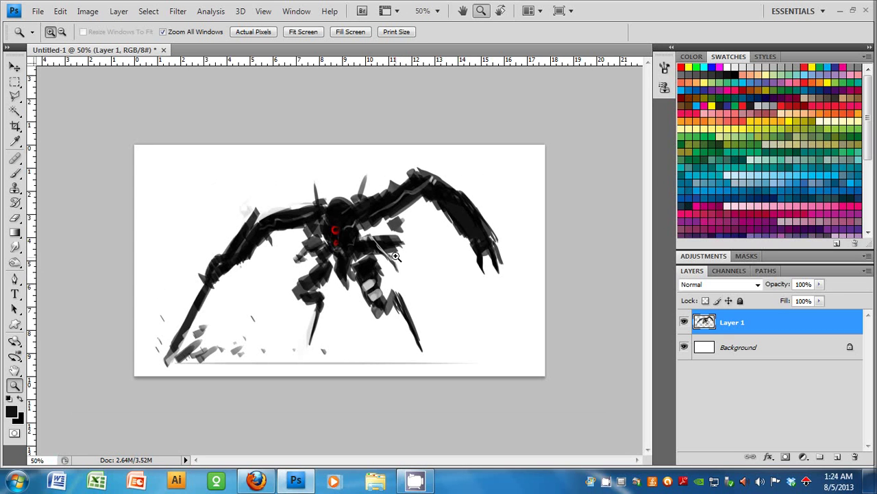
- Lighten Layer 1 with a Hue/Saturation adjustment, setting Lightness to +10
{"action": "left_click", "coordinate": [88, 11]}
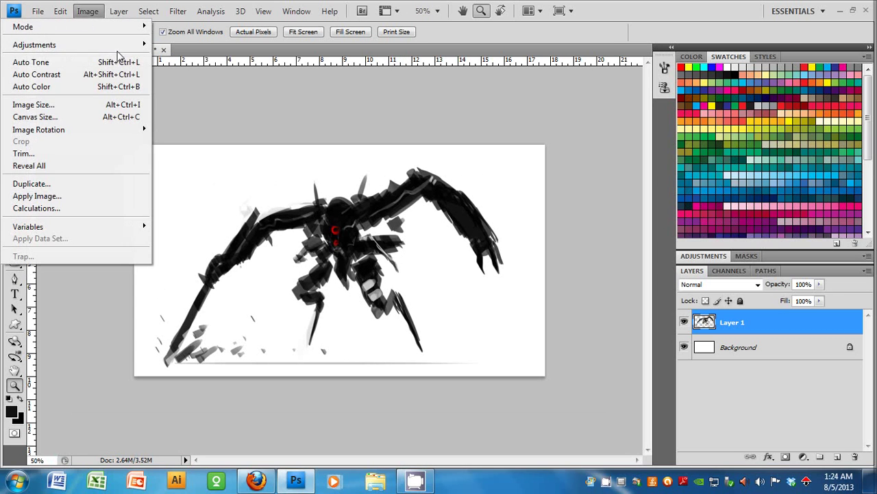
{"action": "mouse_move", "coordinate": [141, 48]}
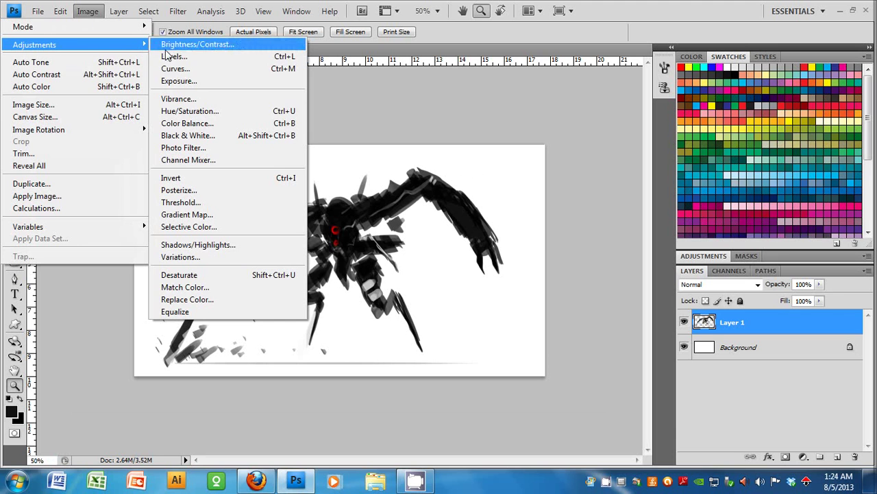
{"action": "left_click", "coordinate": [185, 112]}
{"action": "mouse_move", "coordinate": [691, 360]}
{"action": "left_mouse_down"}
{"action": "mouse_move", "coordinate": [708, 363]}
{"action": "mouse_move", "coordinate": [698, 364]}
{"action": "left_mouse_up"}
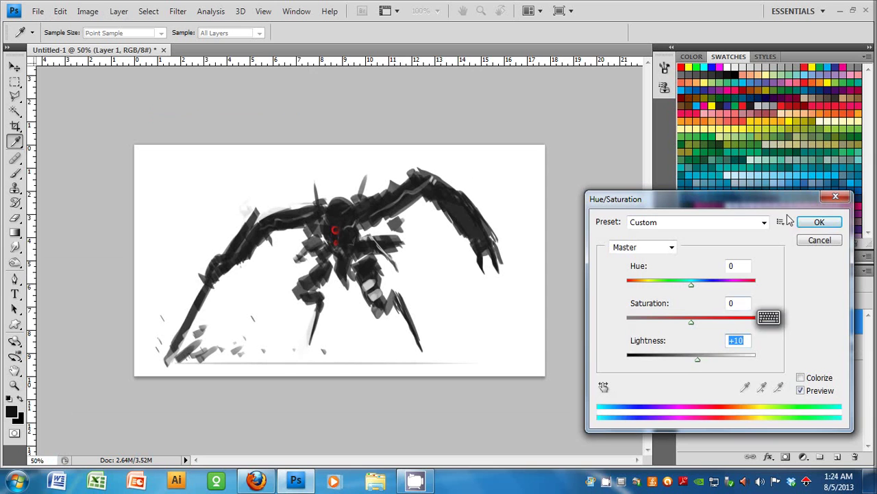
{"action": "left_click", "coordinate": [815, 226]}
{"action": "key", "text": "z"}
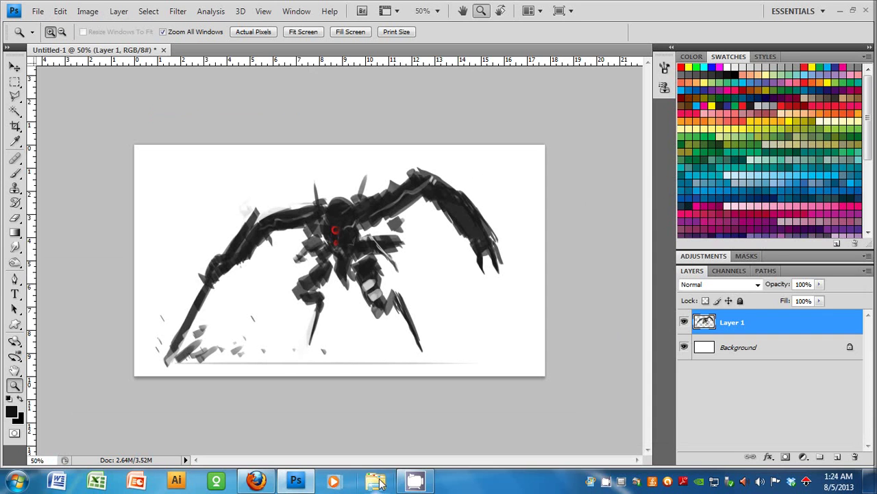
- Switch to Windows Explorer and open the StockPhotos folder inside FOLDER_02_DIGITAL ARTS on the Iomega_HDD (F:) drive
{"action": "left_click", "coordinate": [16, 481]}
{"action": "left_click", "coordinate": [244, 170]}
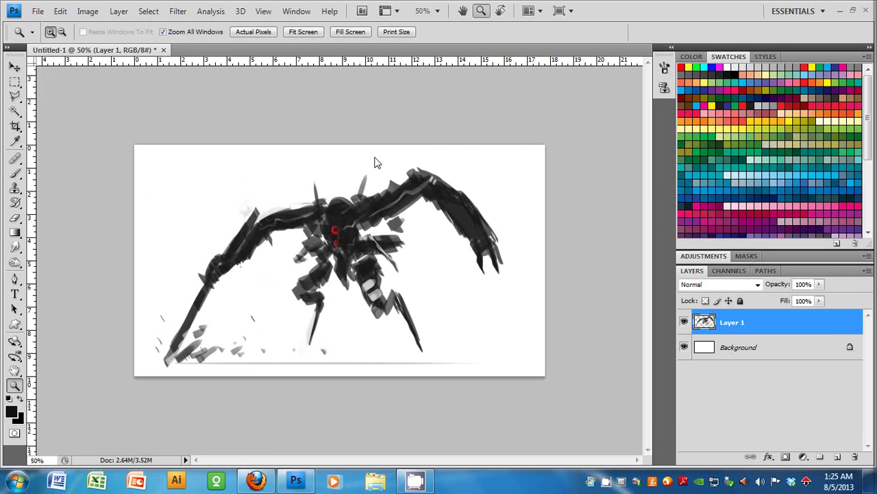
{"action": "double_click", "coordinate": [698, 216]}
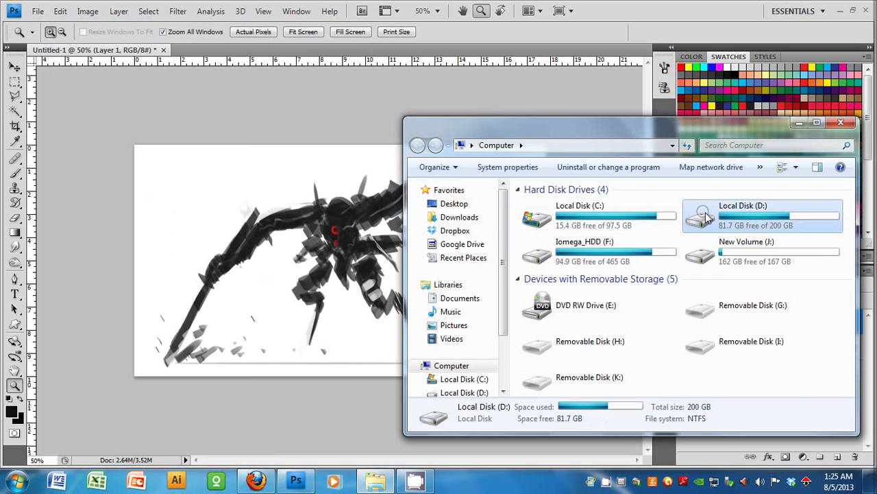
{"action": "left_click", "coordinate": [434, 146]}
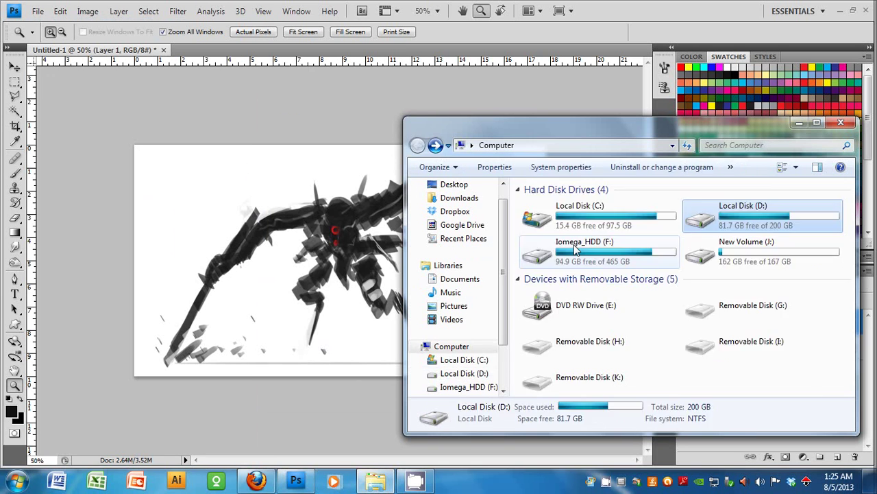
{"action": "double_click", "coordinate": [577, 254]}
{"action": "double_click", "coordinate": [561, 242]}
{"action": "double_click", "coordinate": [577, 224]}
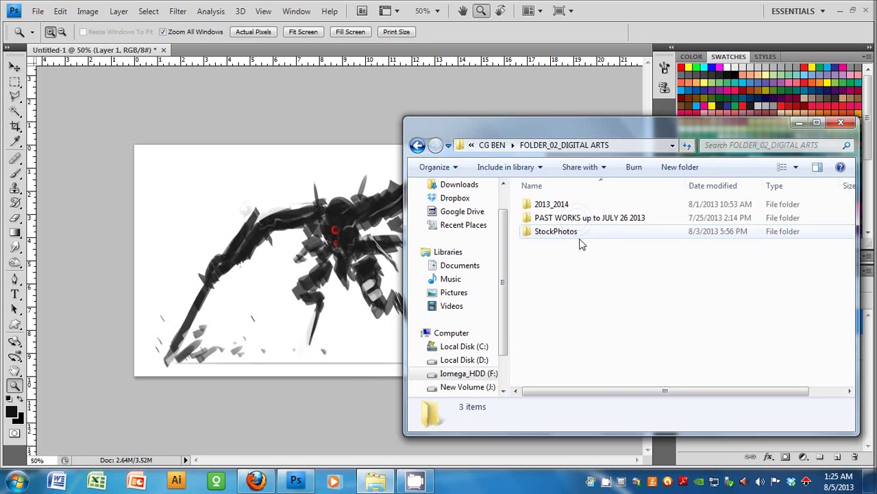
{"action": "double_click", "coordinate": [581, 233]}
{"action": "left_click", "coordinate": [582, 235]}
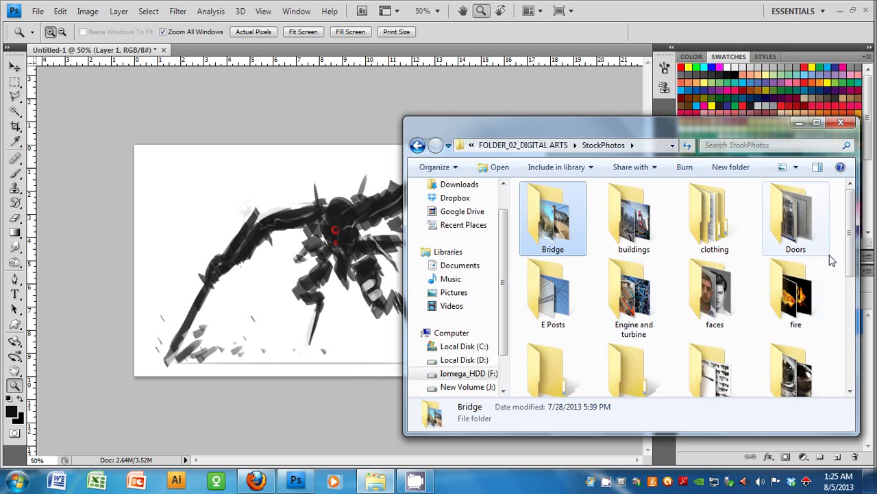
- Look through the StockPhotos folders and open the vehicles folder
{"action": "left_click_drag", "start_coordinate": [849, 255], "coordinate": [838, 321]}
{"action": "scroll", "coordinate": [788, 288], "scroll_direction": "up", "scroll_amount": 3}
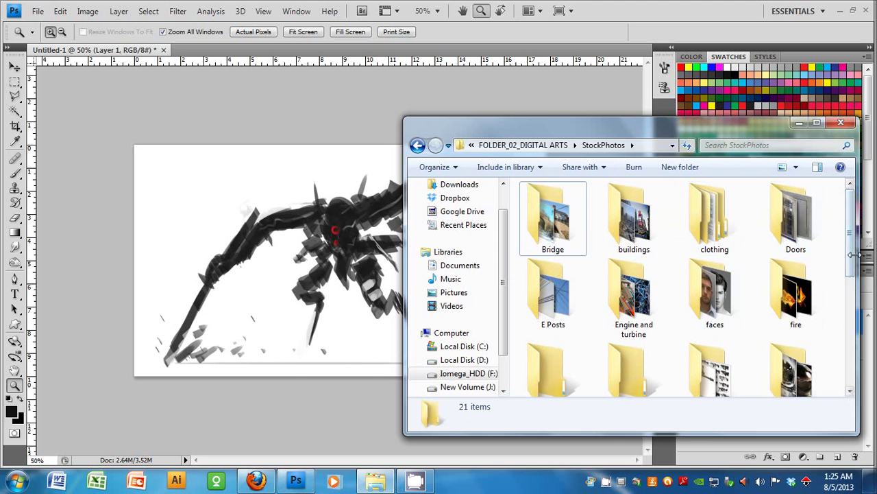
{"action": "scroll", "coordinate": [737, 271], "scroll_direction": "down", "scroll_amount": 5}
{"action": "left_click", "coordinate": [558, 377]}
{"action": "double_click", "coordinate": [558, 377]}
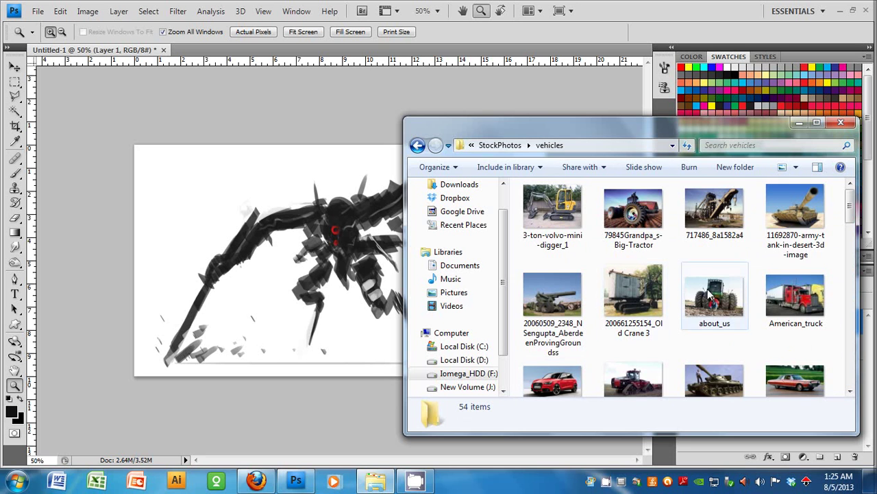
- Bring the Destroyed_Iraqi_T-72_tank_during_the_Gulf_War photo into the creature document in Photoshop as a new layer above the sketch, and close the source image
{"action": "left_click_drag", "start_coordinate": [851, 220], "coordinate": [848, 249]}
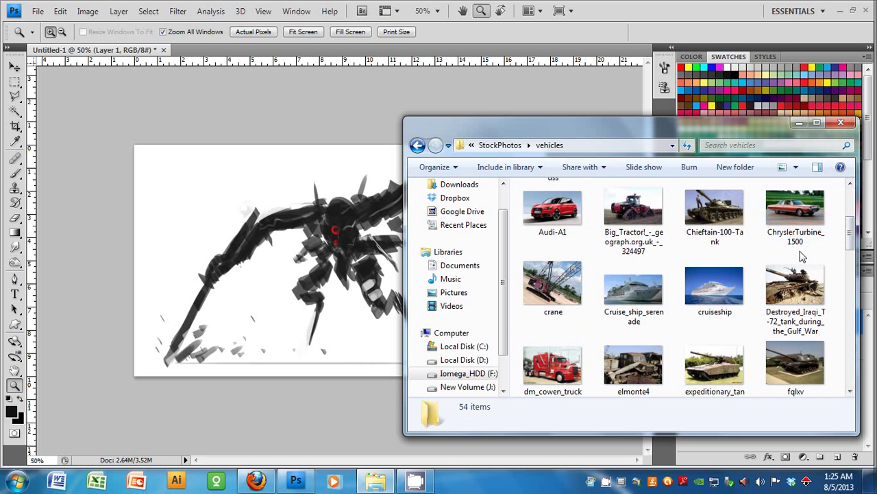
{"action": "double_click", "coordinate": [802, 288]}
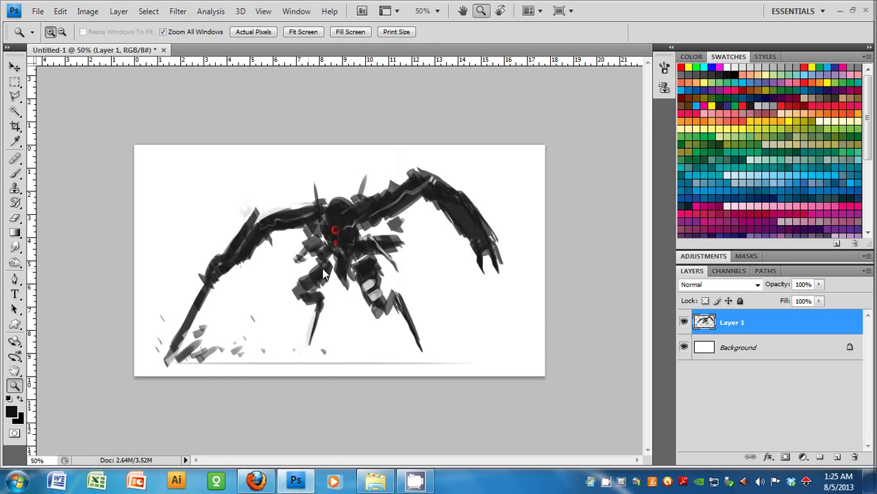
{"action": "left_click_drag", "start_coordinate": [348, 53], "coordinate": [280, 268]}
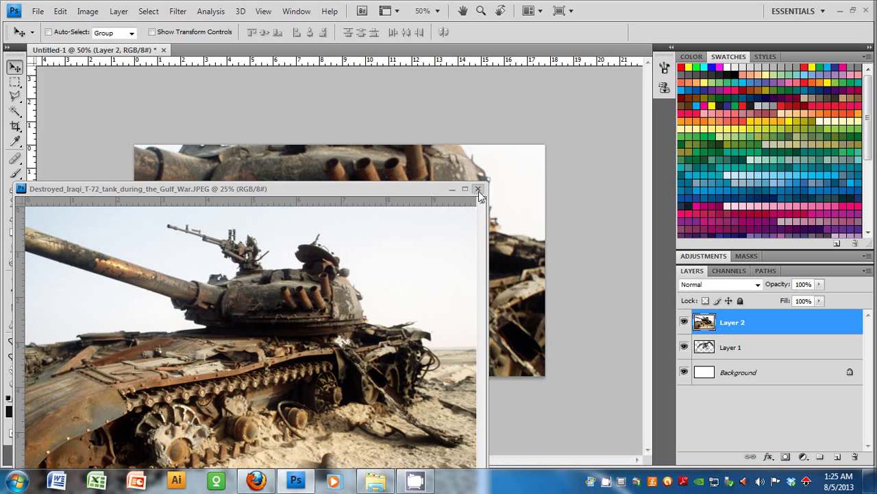
{"action": "left_click", "coordinate": [478, 190]}
{"action": "left_click", "coordinate": [478, 190]}
- Compare Overlay and Linear Burn for the tank photo layer, settle on Soft Light, and check the texture on the creature's right arm
{"action": "left_click", "coordinate": [758, 286]}
{"action": "left_click", "coordinate": [715, 188]}
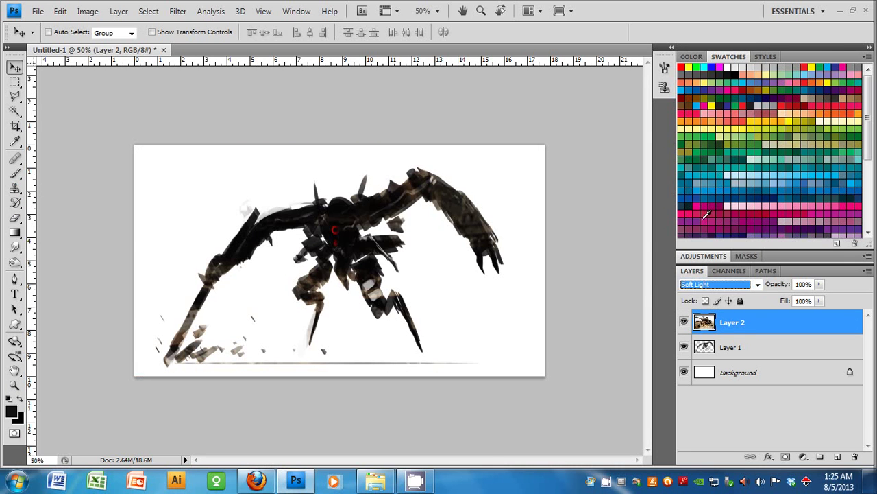
{"action": "left_click", "coordinate": [759, 284]}
{"action": "left_click", "coordinate": [722, 163]}
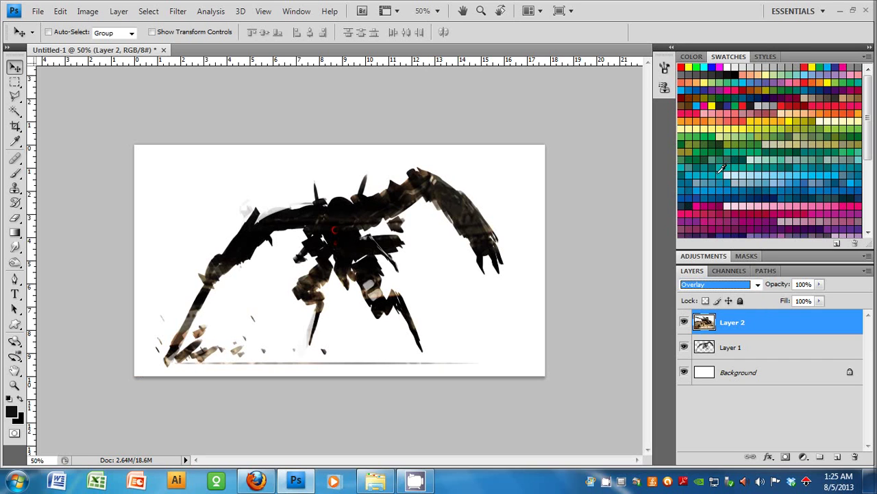
{"action": "left_click", "coordinate": [759, 285]}
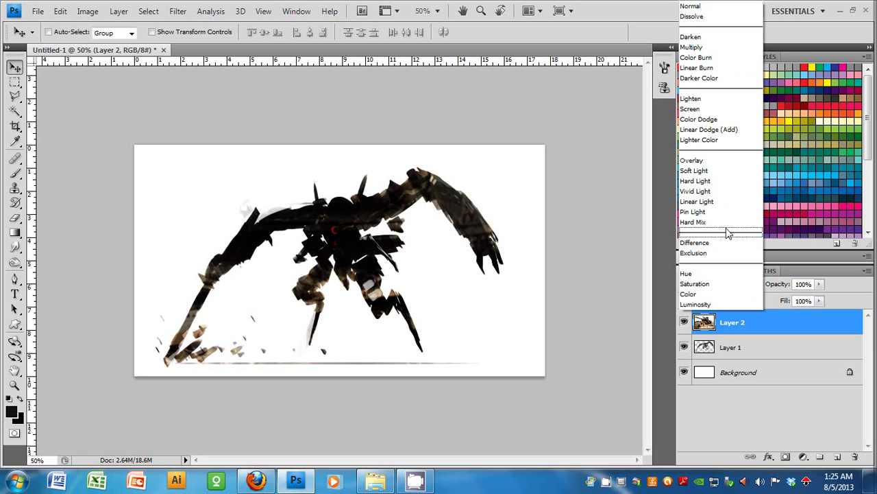
{"action": "left_click", "coordinate": [706, 67]}
{"action": "left_click", "coordinate": [759, 284]}
{"action": "left_click", "coordinate": [735, 168]}
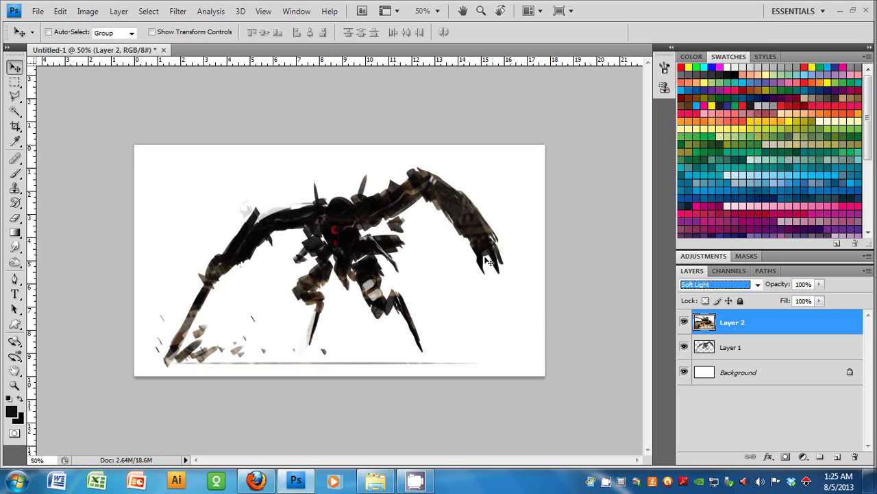
{"action": "key", "text": "z"}
{"action": "left_click", "coordinate": [470, 237]}
{"action": "left_click", "coordinate": [472, 255]}
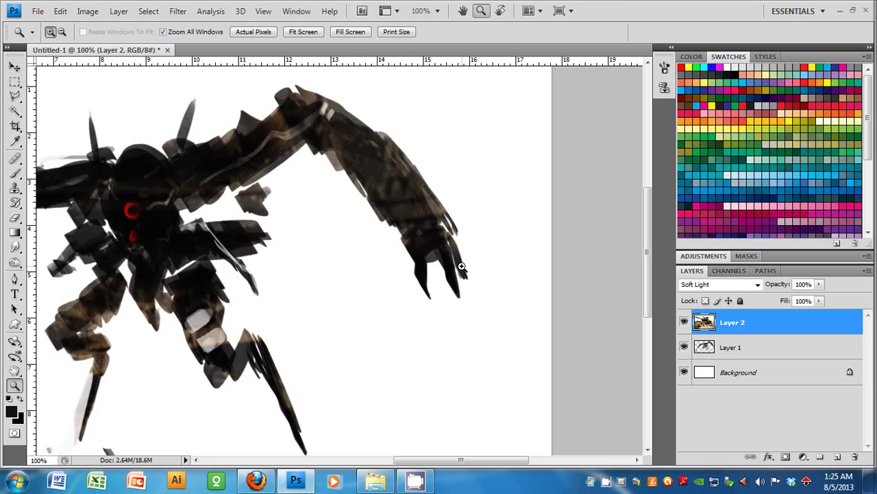
{"action": "left_click", "coordinate": [463, 268], "text": "alt"}
{"action": "left_click", "coordinate": [463, 267], "text": "alt"}
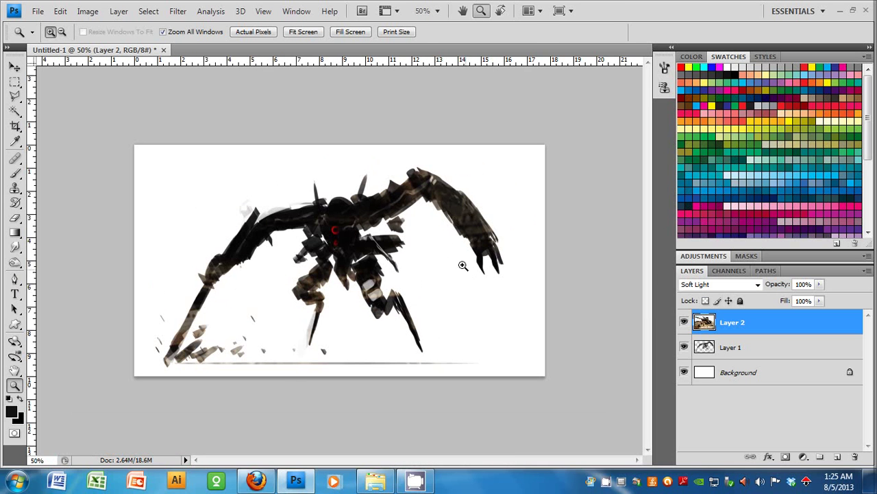
- On Layer 1, paint a thin curved black limb hanging from the right side of the torso with a size 80 brush
{"action": "key", "text": "b"}
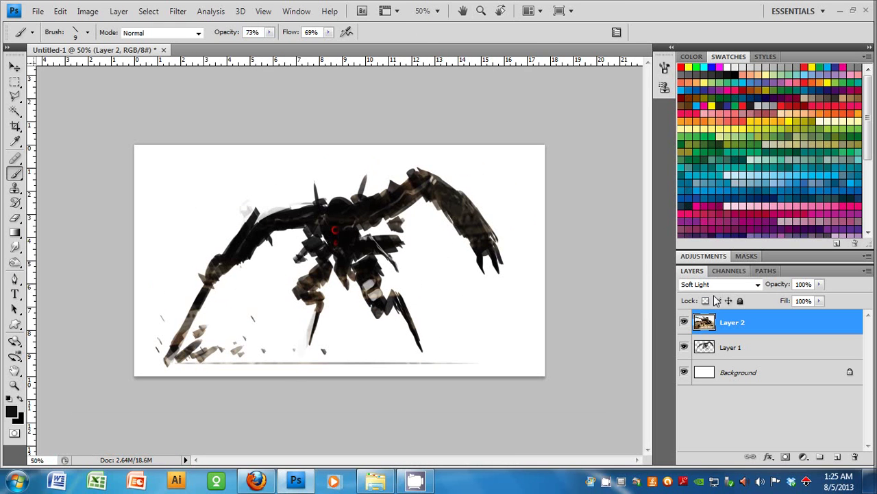
{"action": "left_click", "coordinate": [756, 351]}
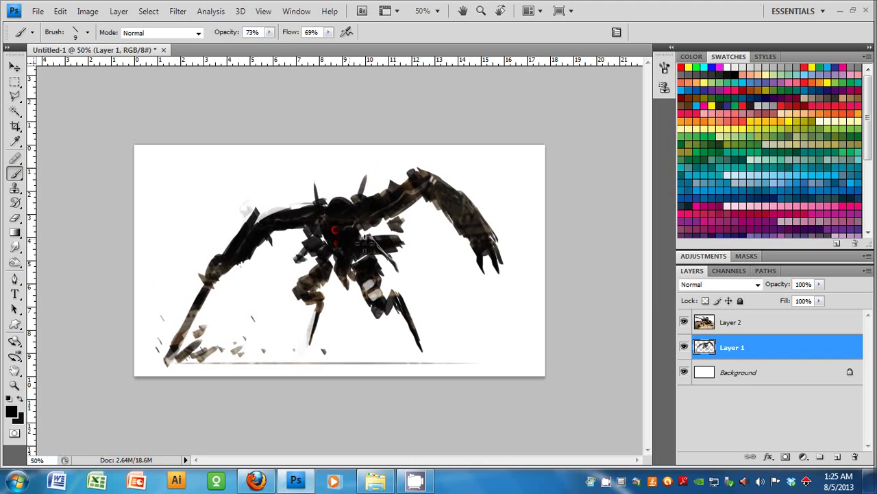
{"action": "key", "text": "bracketright"}
{"action": "key", "text": "d"}
{"action": "key", "text": "x"}
{"action": "mouse_move", "coordinate": [364, 234]}
{"action": "left_mouse_down"}
{"action": "mouse_move", "coordinate": [348, 257]}
{"action": "mouse_move", "coordinate": [355, 218]}
{"action": "left_mouse_up"}
{"action": "key", "text": "ctrl+z"}
{"action": "key", "text": "x"}
{"action": "key", "text": "ctrl+z"}
{"action": "mouse_move", "coordinate": [399, 241]}
{"action": "left_mouse_down"}
{"action": "mouse_move", "coordinate": [387, 214]}
{"action": "mouse_move", "coordinate": [356, 229]}
{"action": "mouse_move", "coordinate": [388, 213]}
{"action": "mouse_move", "coordinate": [426, 228]}
{"action": "mouse_move", "coordinate": [452, 283]}
{"action": "left_mouse_up"}
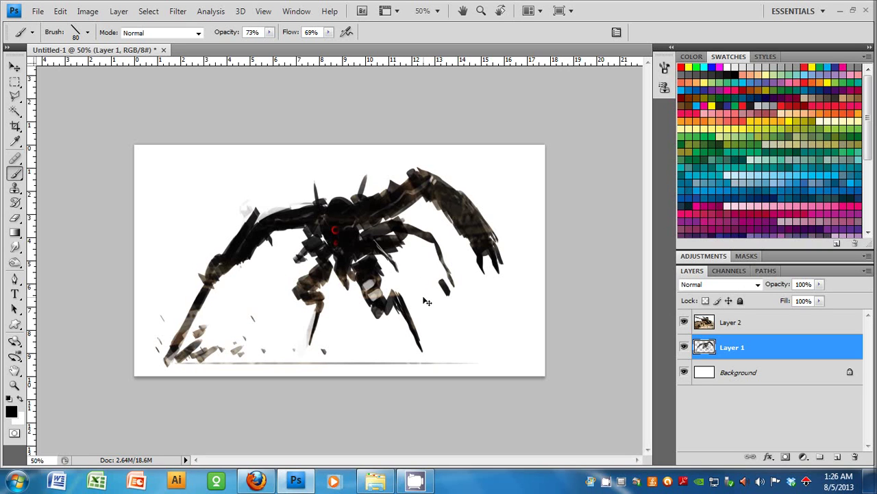
- Shift Layer 1 slightly down and left, and paint small black debris fragments on the ground below the new limb
{"action": "mouse_move", "coordinate": [422, 302]}
{"action": "left_mouse_down", "text": "ctrl"}
{"action": "mouse_move", "coordinate": [413, 310]}
{"action": "mouse_move", "coordinate": [434, 328]}
{"action": "left_mouse_up", "text": "ctrl"}
{"action": "left_click", "coordinate": [448, 340]}
{"action": "left_click", "coordinate": [471, 332]}
{"action": "left_click", "coordinate": [508, 344]}
{"action": "left_click", "coordinate": [520, 347]}
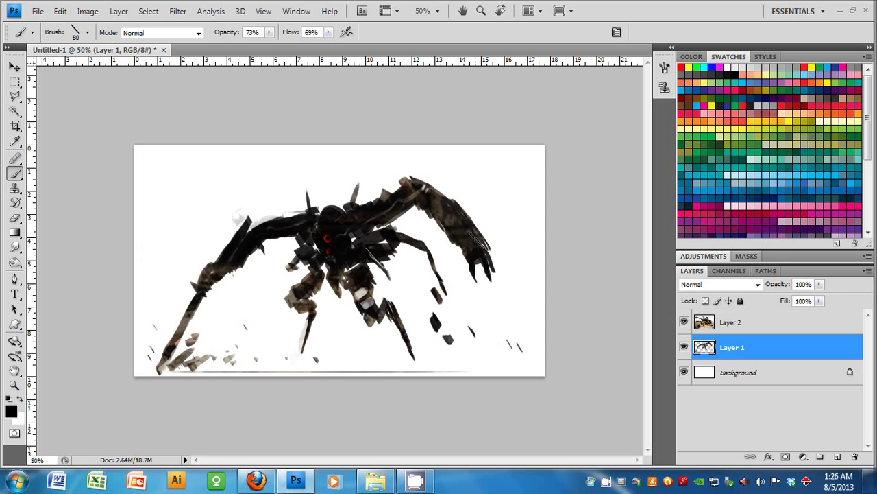
- Create a new layer above the tank photo layer
{"action": "key", "text": "z"}
{"action": "left_click", "coordinate": [463, 235]}
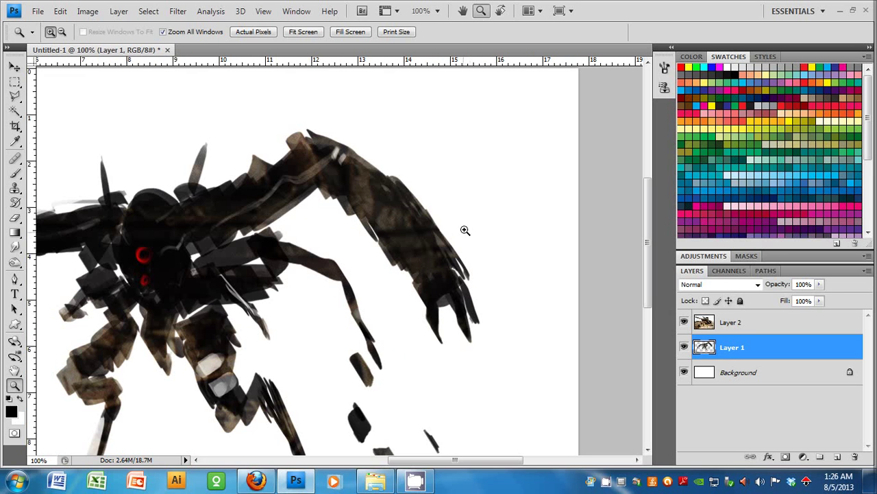
{"action": "key", "text": "b"}
{"action": "left_click", "coordinate": [776, 323]}
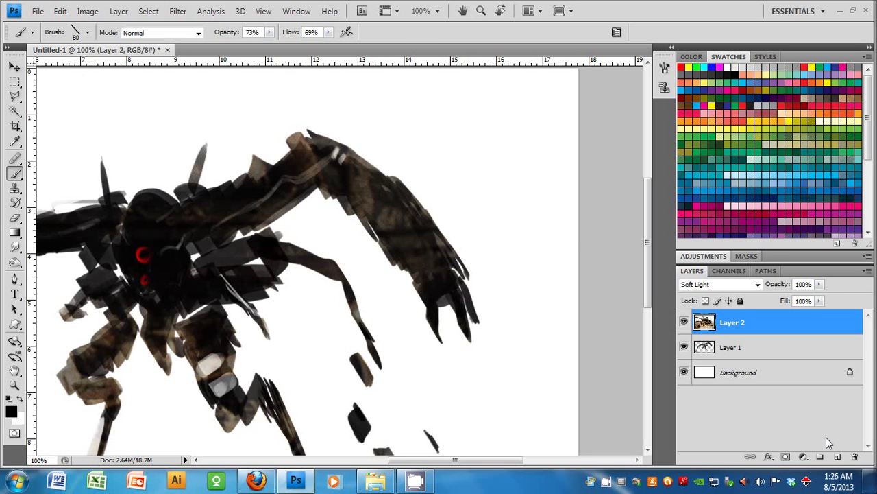
{"action": "left_click", "coordinate": [837, 456]}
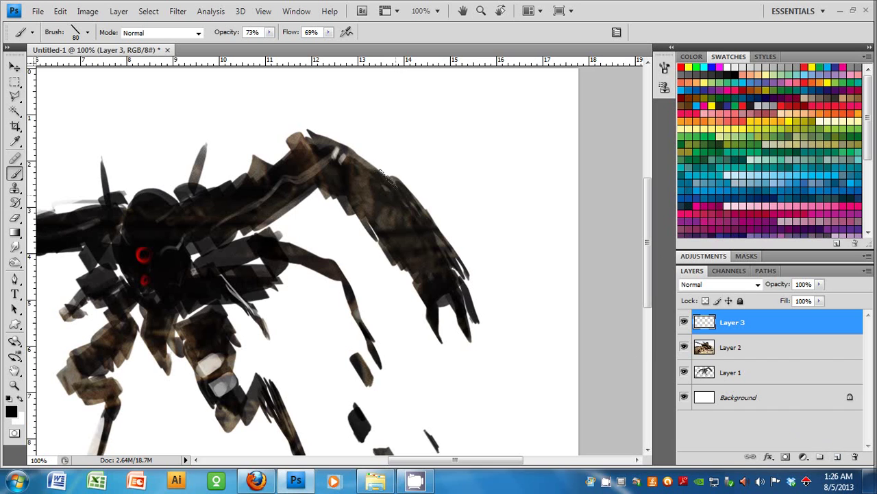
- Set the new layer's blend mode to Color Dodge and reduce the brush to size 5
{"action": "key", "text": "bracketleft"}
{"action": "key", "text": "bracketleft"}
{"action": "key", "text": "bracketleft"}
{"action": "key", "text": "bracketleft"}
{"action": "key", "text": "bracketleft"}
{"action": "key", "text": "bracketleft"}
{"action": "key", "text": "bracketleft"}
{"action": "key", "text": "bracketleft"}
{"action": "key", "text": "bracketleft"}
{"action": "key", "text": "bracketleft"}
{"action": "key", "text": "bracketleft"}
{"action": "key", "text": "bracketleft"}
{"action": "key", "text": "x"}
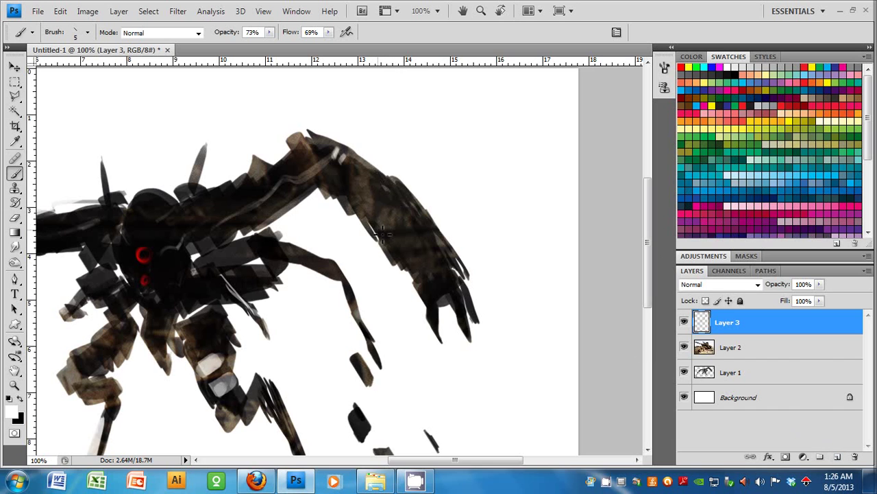
{"action": "left_click", "coordinate": [758, 285]}
{"action": "left_click", "coordinate": [744, 121]}
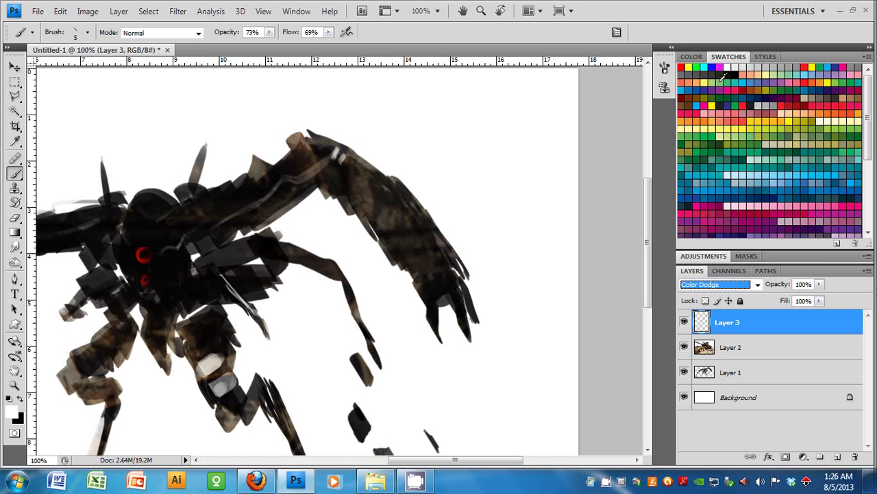
- Pick an orange-red swatch and paint thin glowing crack lines over the creature's right forearm
{"action": "left_click", "coordinate": [683, 83]}
{"action": "left_click_drag", "start_coordinate": [408, 211], "coordinate": [409, 218]}
{"action": "key", "text": "ctrl+z"}
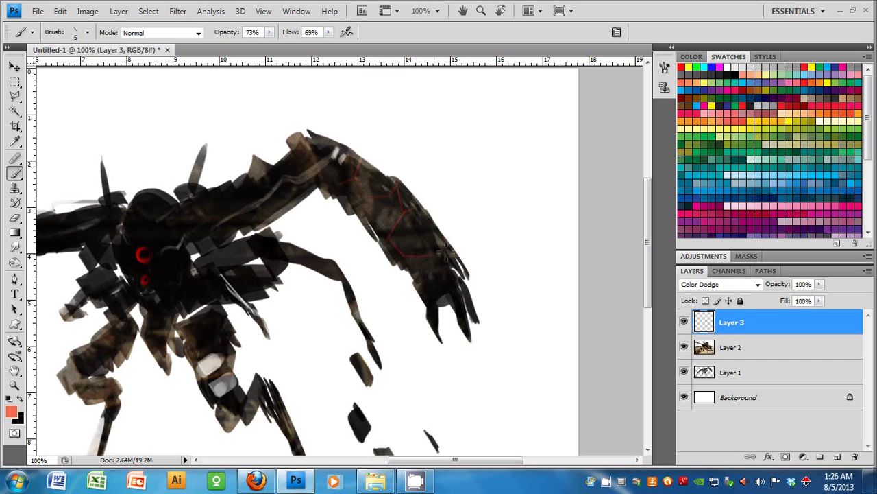
- Continue the glowing orange-red crack lines over the left arm and the upper part of the right arm
{"action": "left_click_drag", "start_coordinate": [117, 273], "coordinate": [304, 225]}
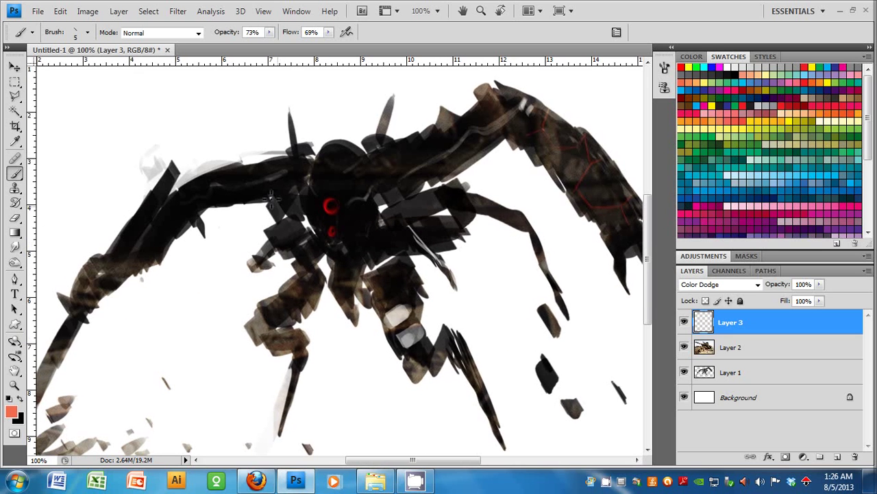
{"action": "left_click_drag", "start_coordinate": [237, 180], "coordinate": [211, 203]}
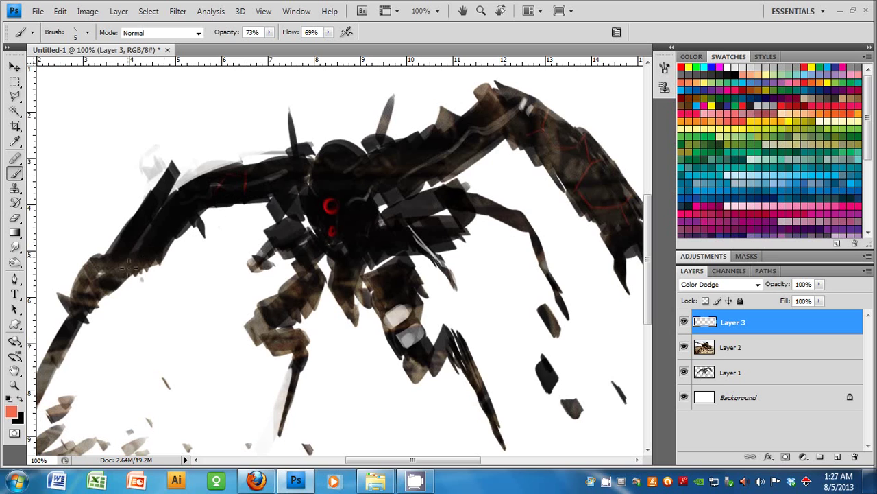
{"action": "left_click_drag", "start_coordinate": [126, 282], "coordinate": [130, 264]}
{"action": "mouse_move", "coordinate": [431, 141]}
{"action": "left_mouse_down"}
{"action": "mouse_move", "coordinate": [428, 161]}
{"action": "mouse_move", "coordinate": [479, 144]}
{"action": "left_mouse_up"}
{"action": "key", "text": "z"}
{"action": "left_click", "coordinate": [480, 179], "text": "alt"}
{"action": "left_click", "coordinate": [480, 178], "text": "alt"}
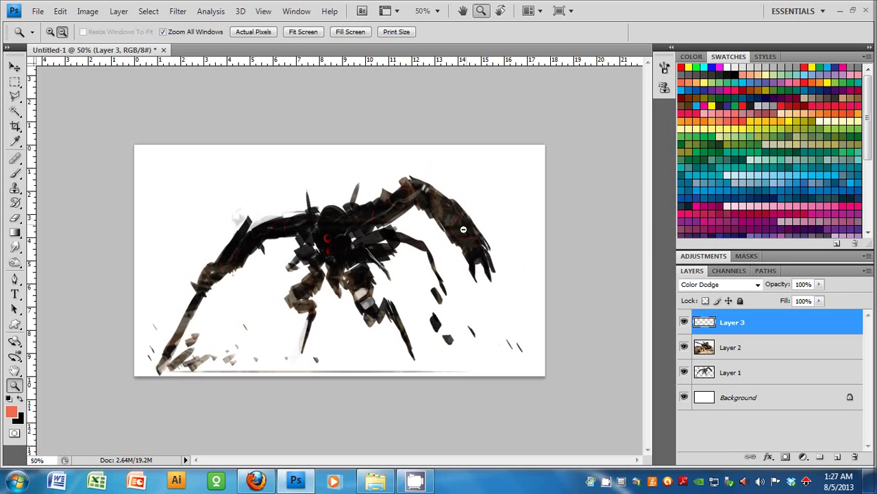
- Return to Layer 1 and try a black size 50 brush stroke on the outer edge of the right forearm
{"action": "left_click", "coordinate": [446, 266]}
{"action": "left_click", "coordinate": [448, 266]}
{"action": "key", "text": "b"}
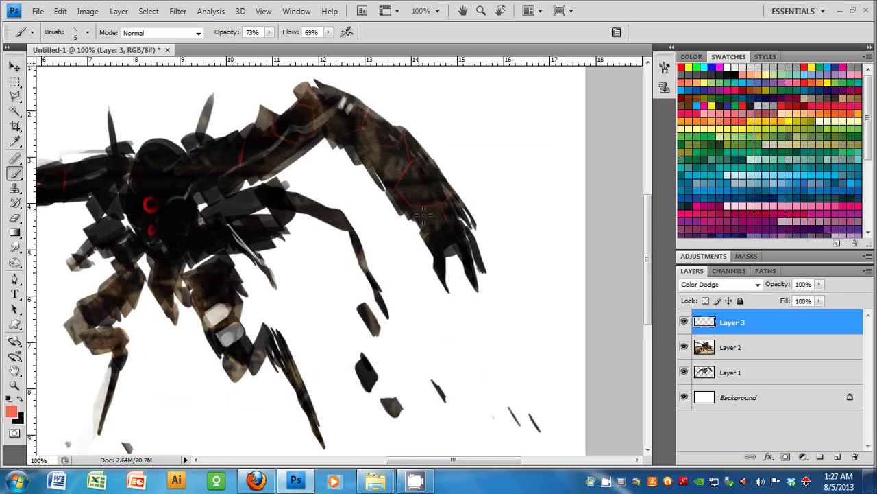
{"action": "left_click", "coordinate": [717, 372]}
{"action": "key", "text": "x"}
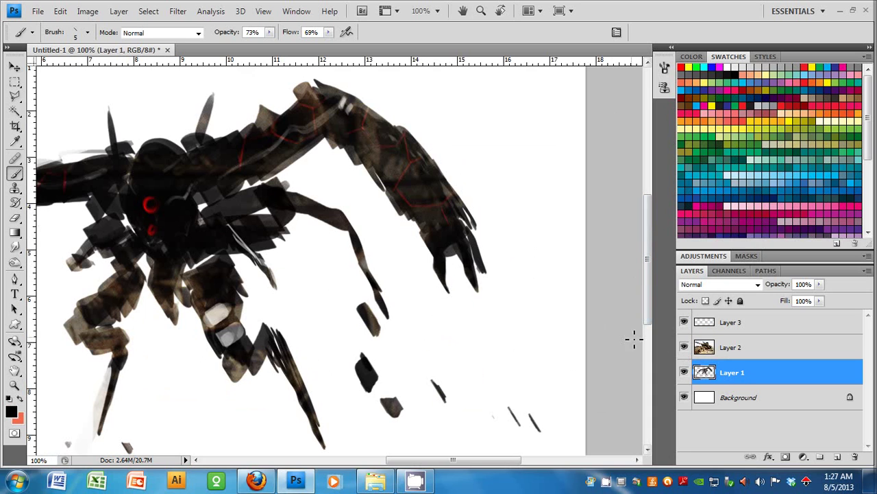
{"action": "key", "text": "bracketright"}
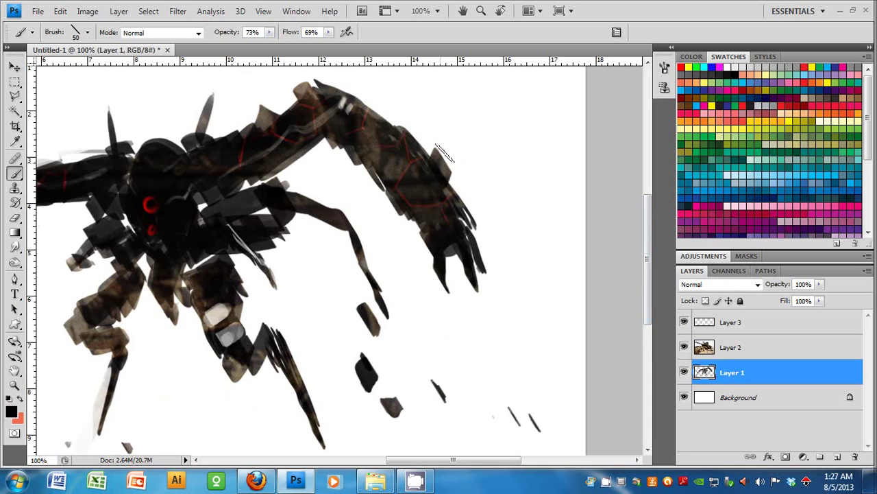
- Paint a thin white highlight line diagonally across the right forearm on Layer 1 with a size 9 brush
{"action": "key", "text": "x"}
{"action": "key", "text": "bracketleft"}
{"action": "key", "text": "bracketleft"}
{"action": "key", "text": "bracketleft"}
{"action": "key", "text": "bracketleft"}
{"action": "key", "text": "bracketleft"}
{"action": "key", "text": "bracketleft"}
{"action": "key", "text": "bracketleft"}
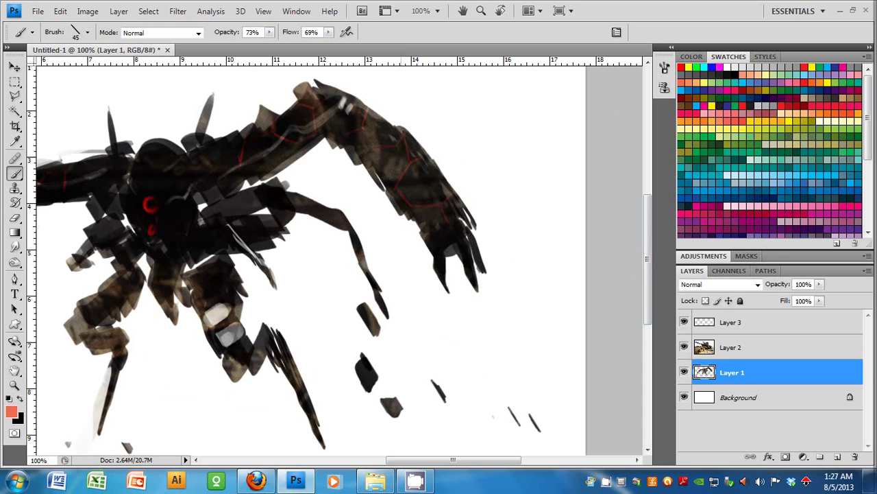
{"action": "key", "text": "bracketleft"}
{"action": "key", "text": "bracketleft"}
{"action": "left_click_drag", "start_coordinate": [385, 172], "coordinate": [404, 152]}
{"action": "key", "text": "ctrl+z"}
{"action": "key", "text": "d"}
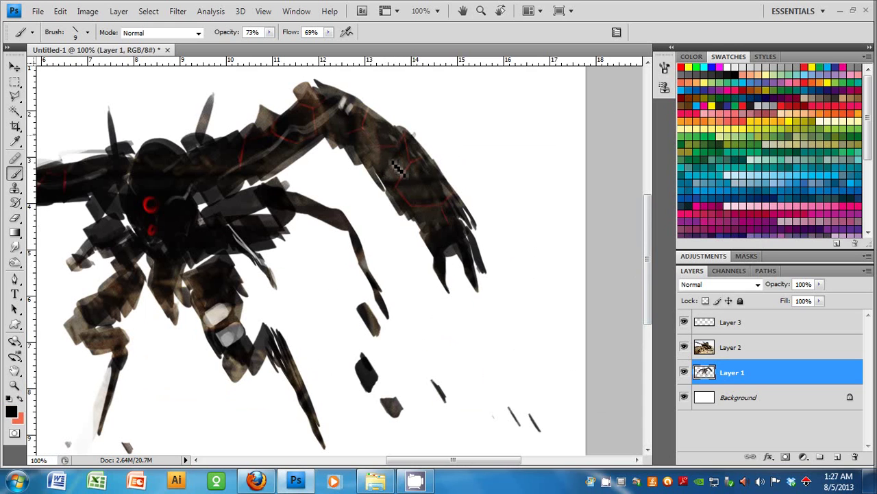
{"action": "key", "text": "x"}
{"action": "left_click_drag", "start_coordinate": [386, 169], "coordinate": [414, 138]}
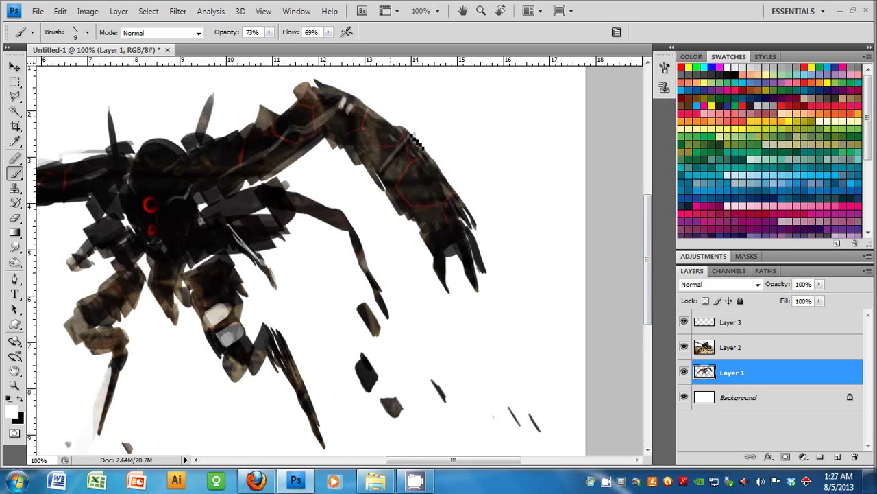
{"action": "key", "text": "z"}
{"action": "left_click", "coordinate": [421, 190], "text": "alt"}
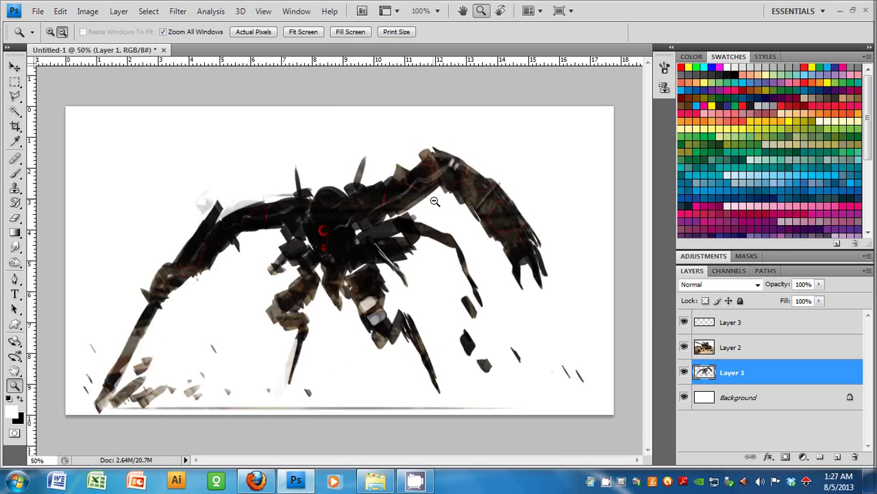
{"action": "left_click", "coordinate": [444, 203], "text": "alt"}
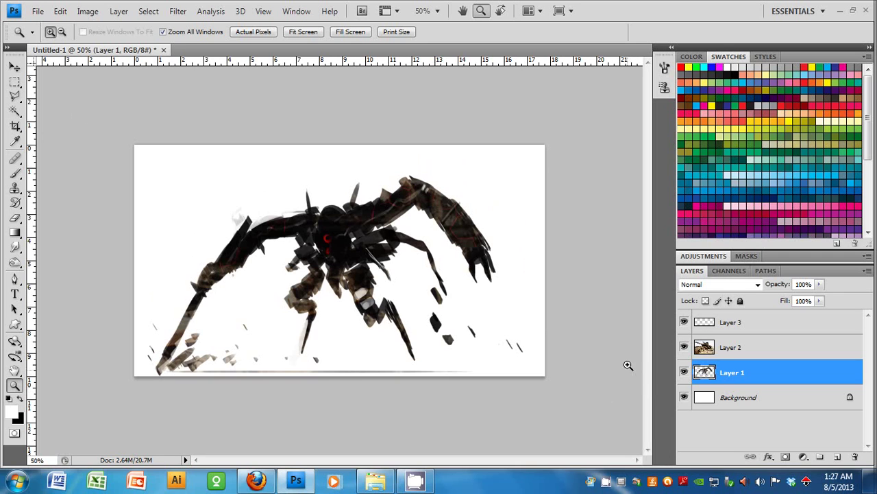
{"action": "right_click", "coordinate": [415, 480]}
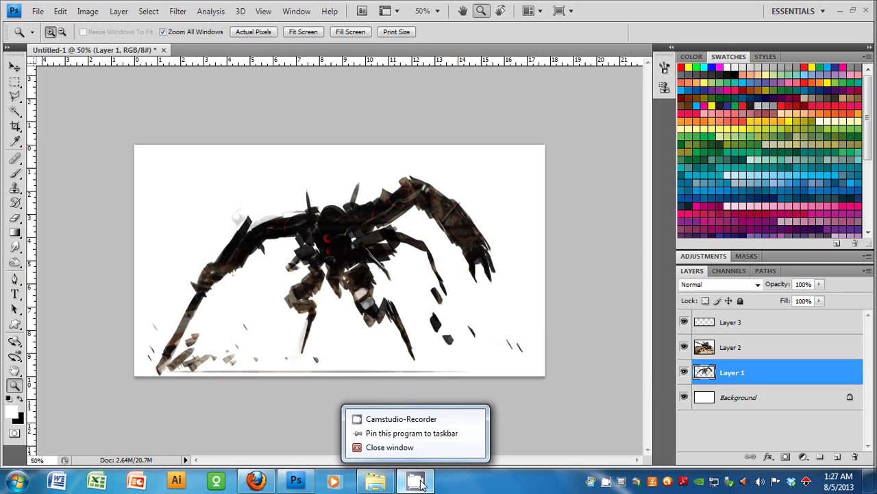
{"action": "right_click", "coordinate": [606, 482]}
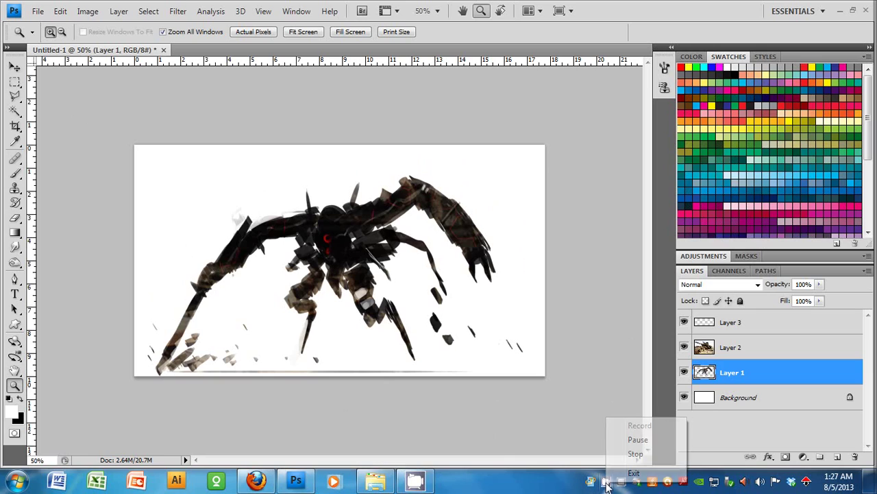